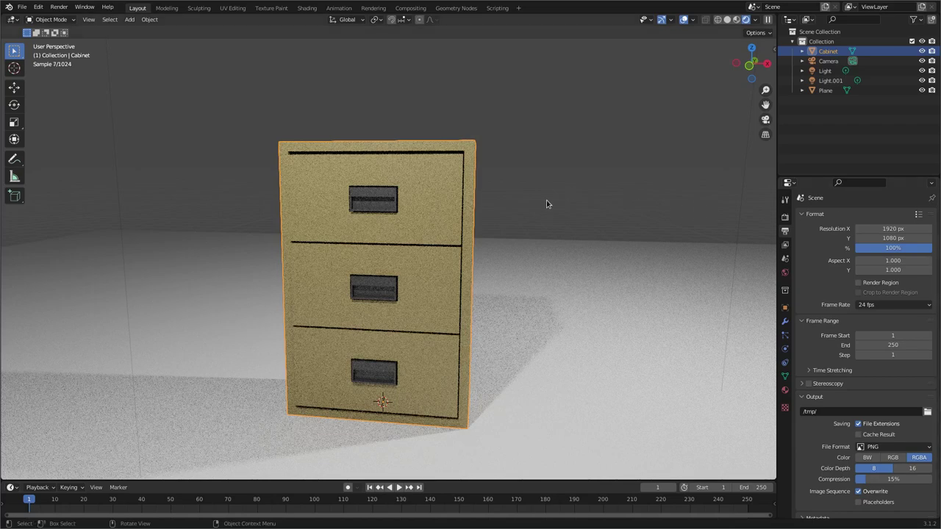
Step: Hide the Cabinet and the floor Plane in the viewport
middle_drag(554, 208, 557, 231)
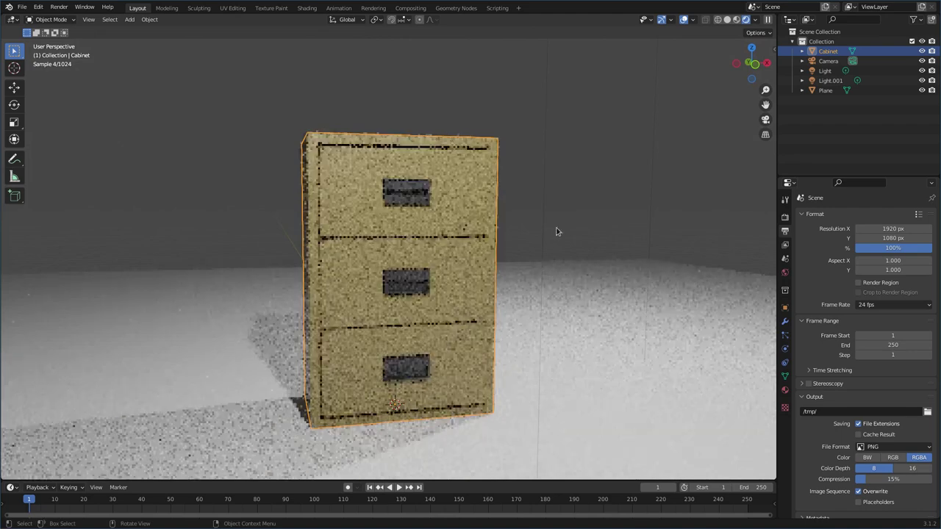
click(922, 51)
click(922, 90)
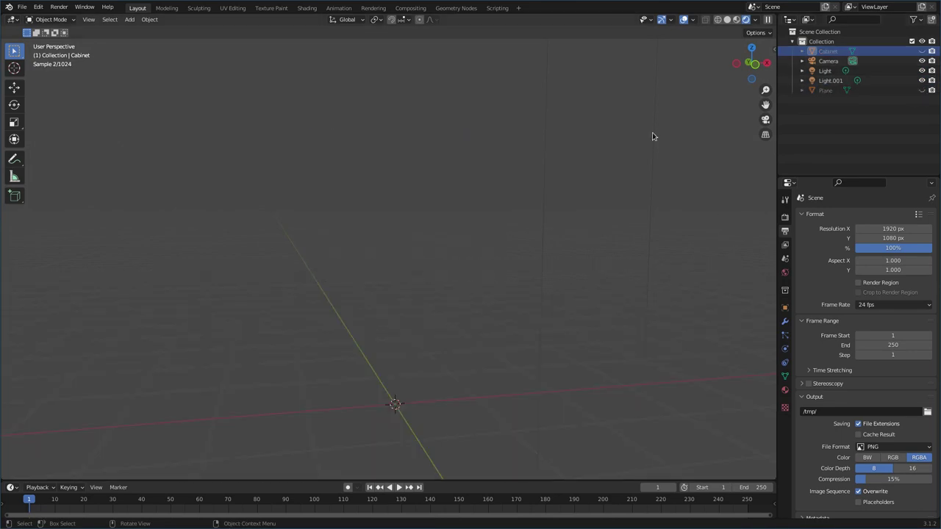
Step: Add a UV Sphere to the empty scene via the F3 search
key(F3)
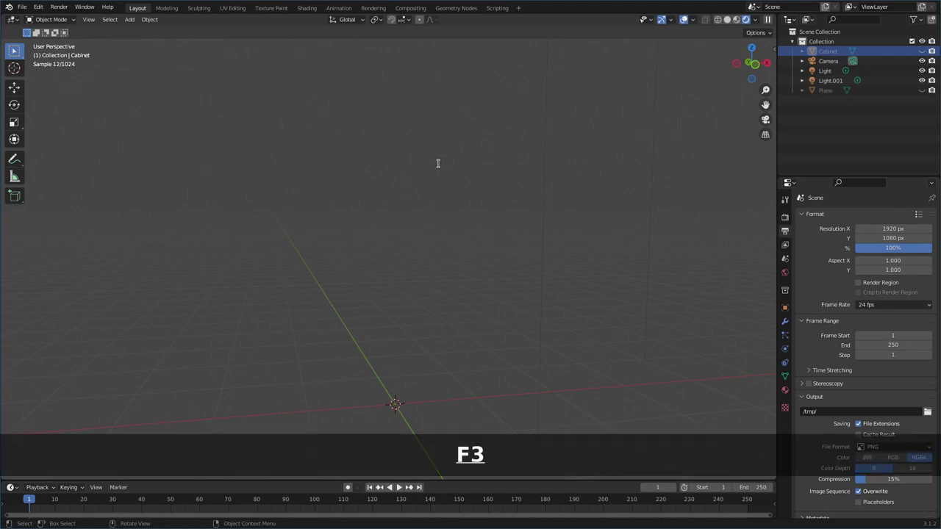
text(sphe)
key(Down)
key(Return)
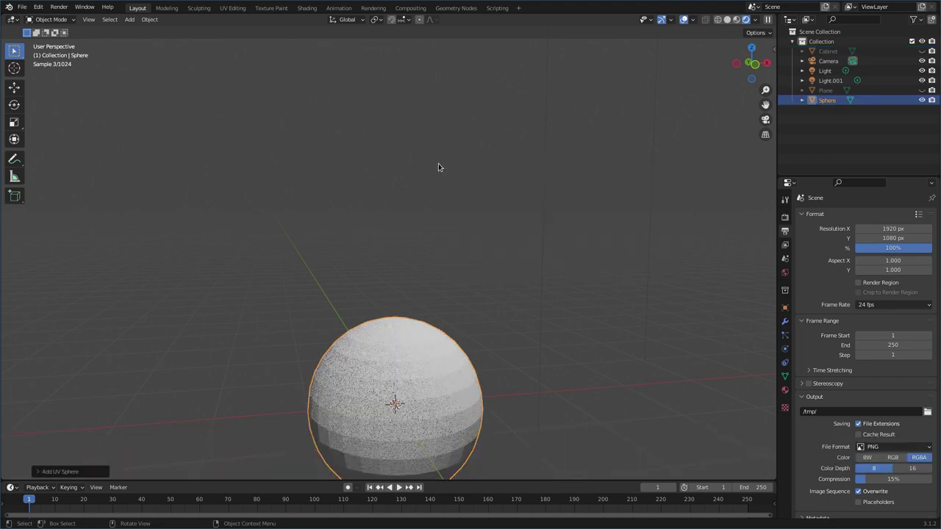
Step: In Material Preview front view, enter Edit Mode with proportional editing, wireframe and vertex selection
click(737, 20)
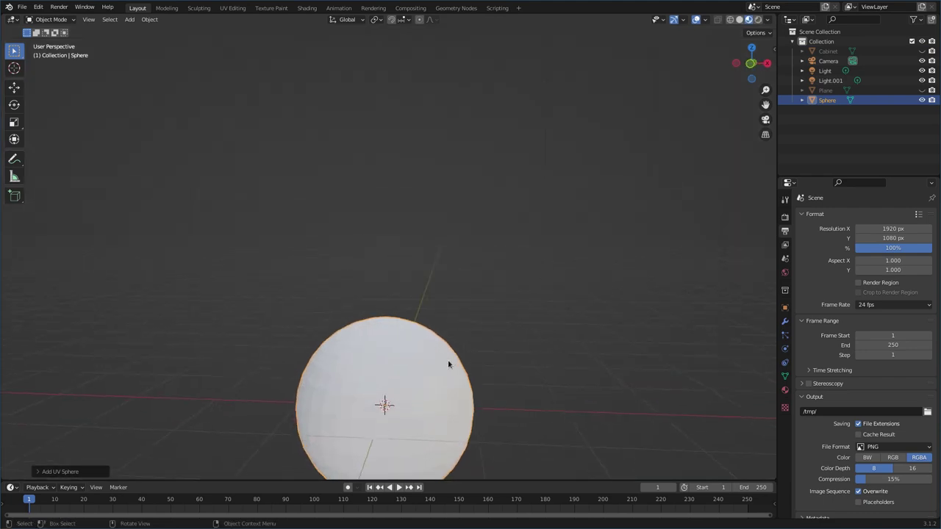
key(KP_1)
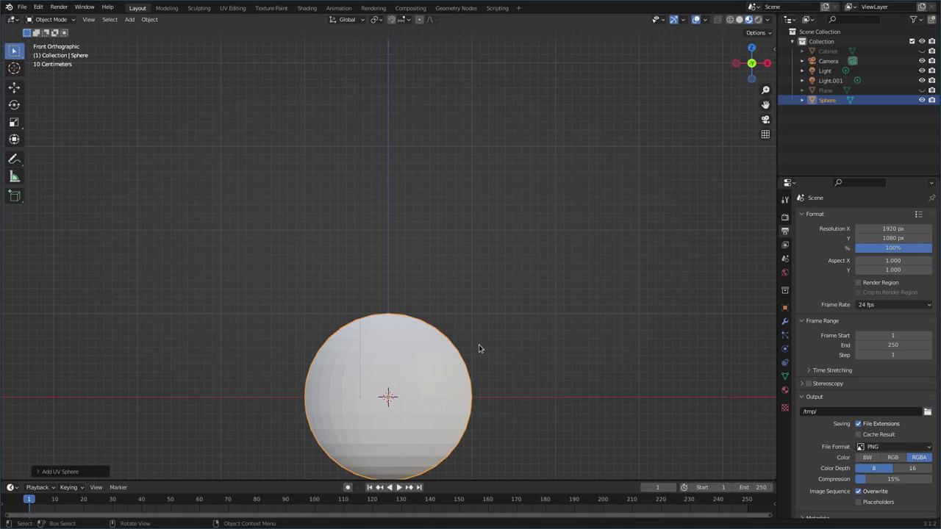
shift+middle_drag(497, 368, 505, 286)
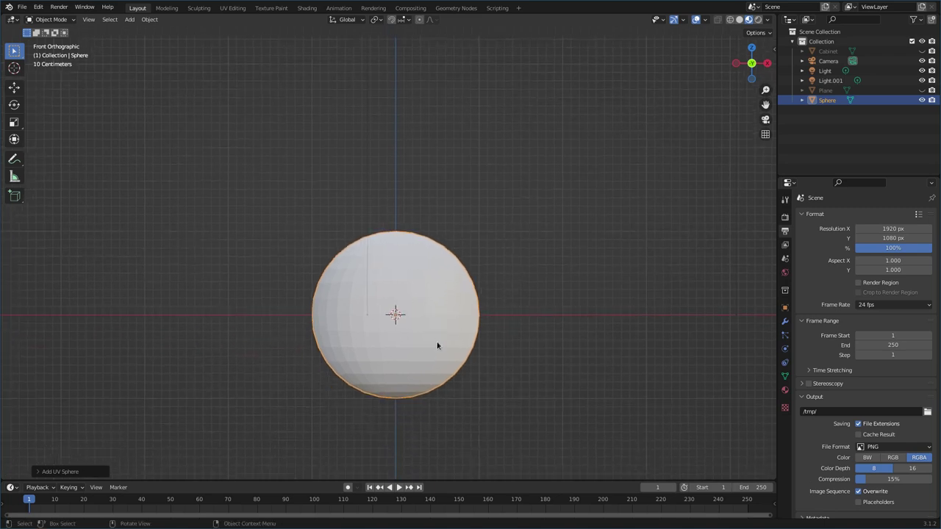
key(Tab)
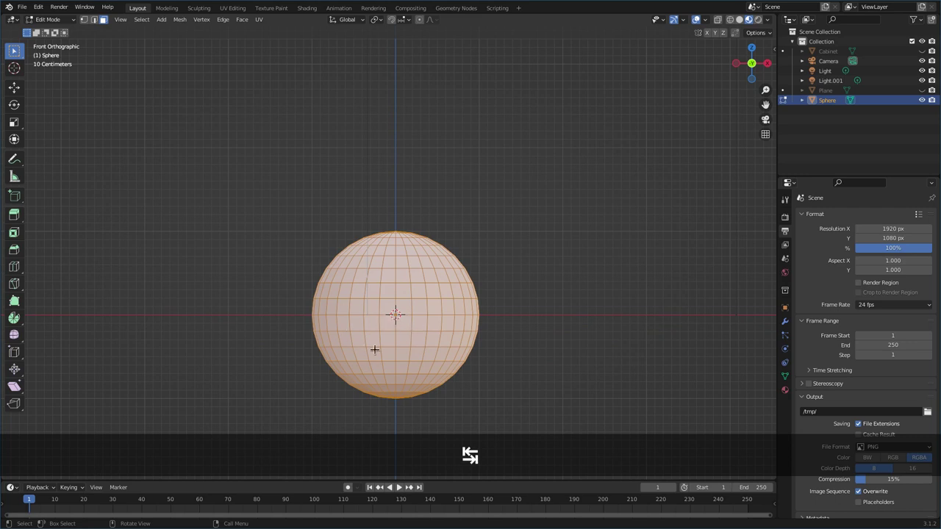
click(420, 20)
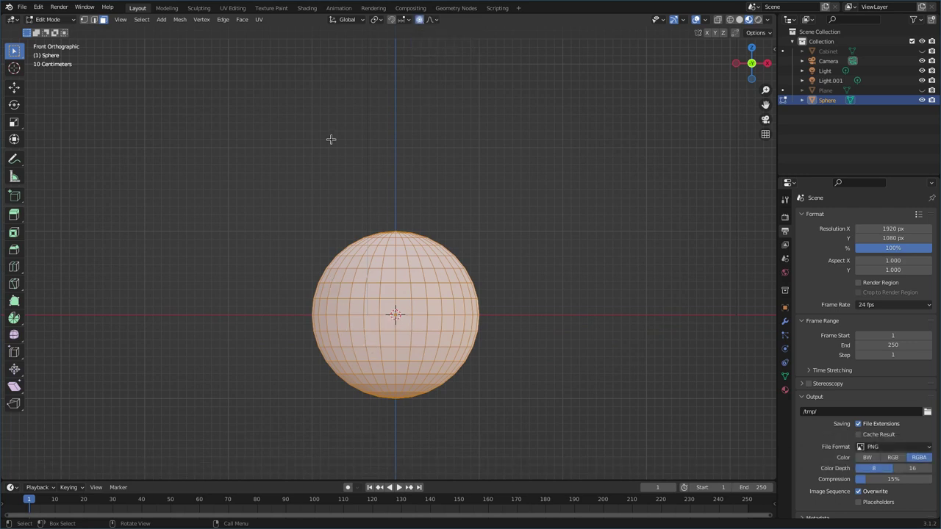
key(z)
click(247, 139)
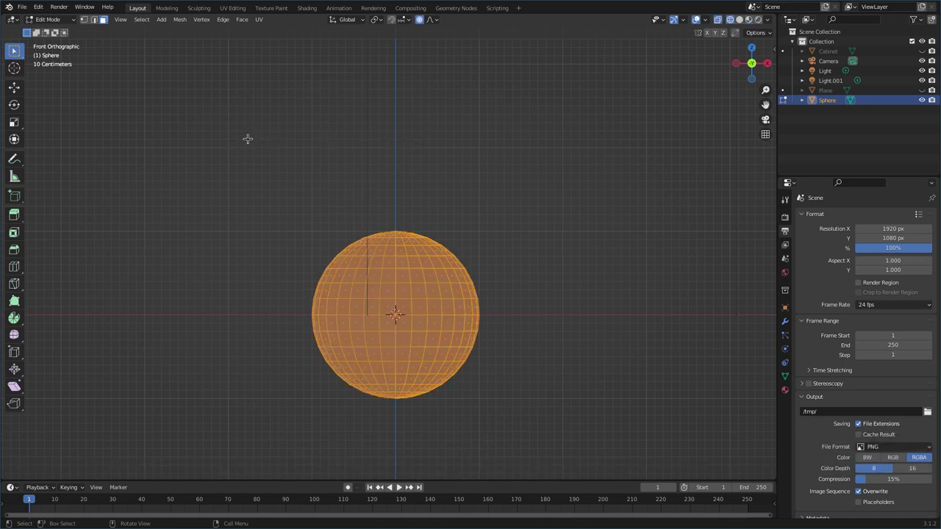
click(84, 20)
Step: Taper the lower half by scaling the bottom pole vertex three times with proportional falloff
click(395, 407)
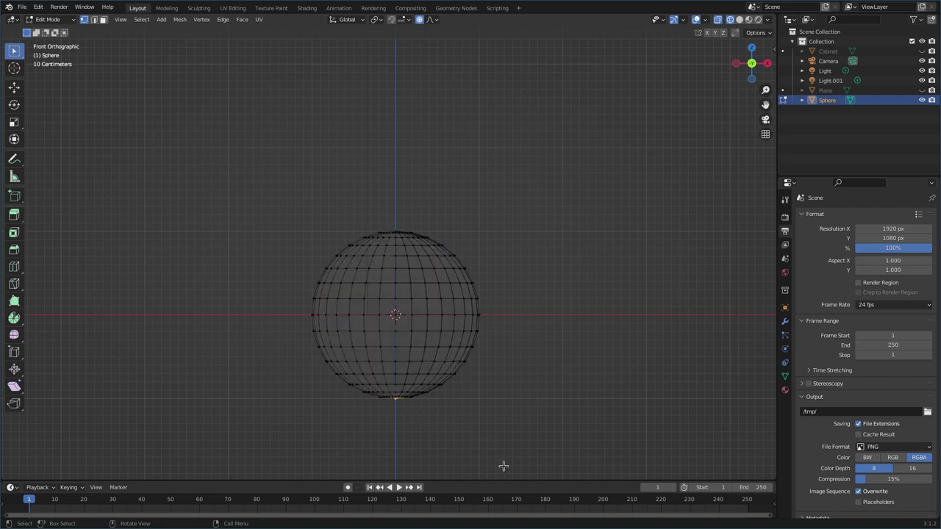
key(s)
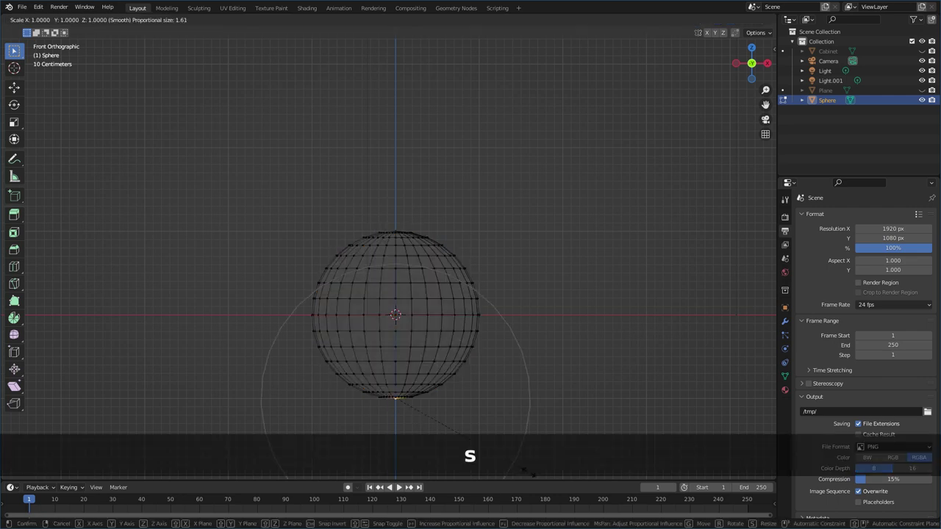
click(462, 437)
key(s)
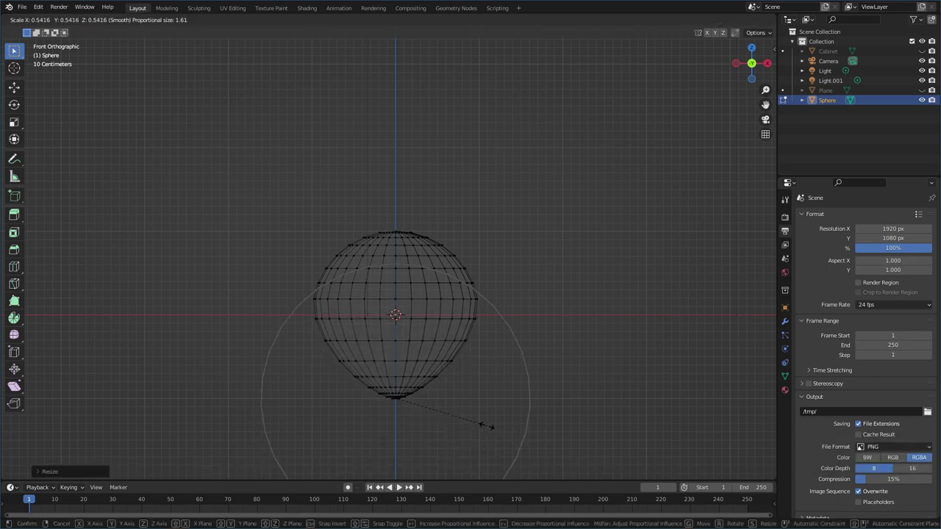
click(486, 426)
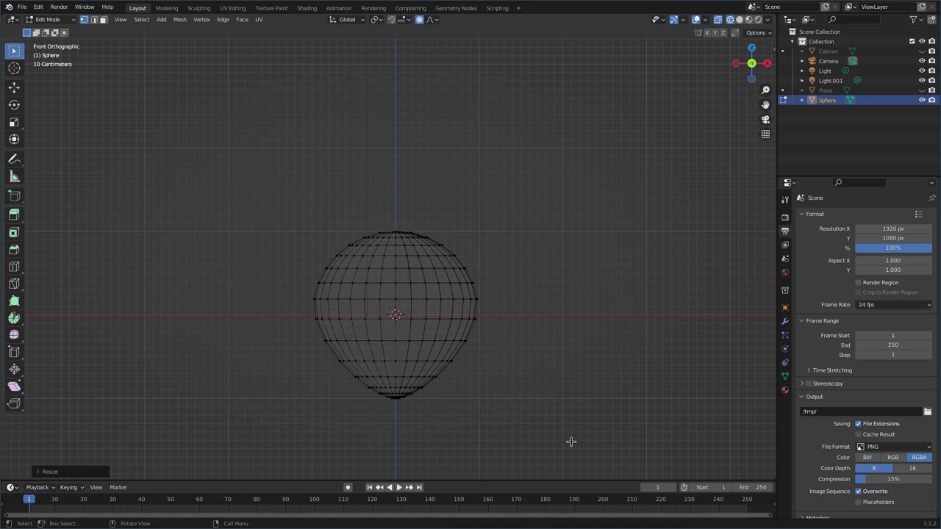
key(s)
click(523, 419)
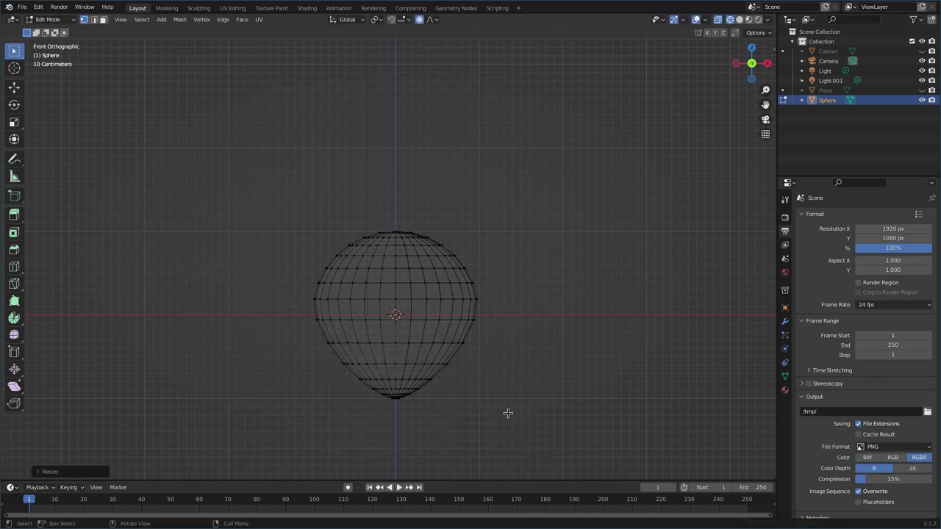
Step: With proportional editing off, grow the bottom selection twice and scale it to 0 on Z
click(419, 20)
key(ctrl+KP_Add)
key(ctrl+KP_Add)
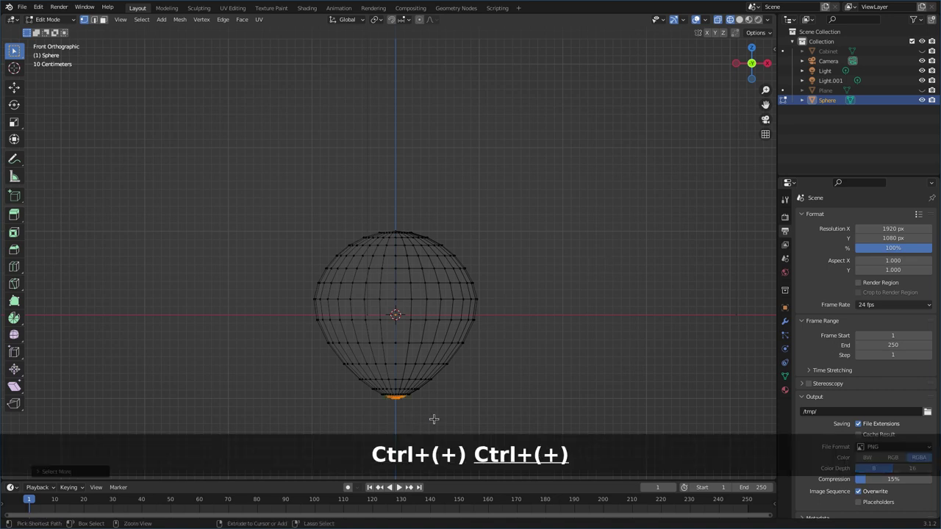
key(ctrl+KP_Add)
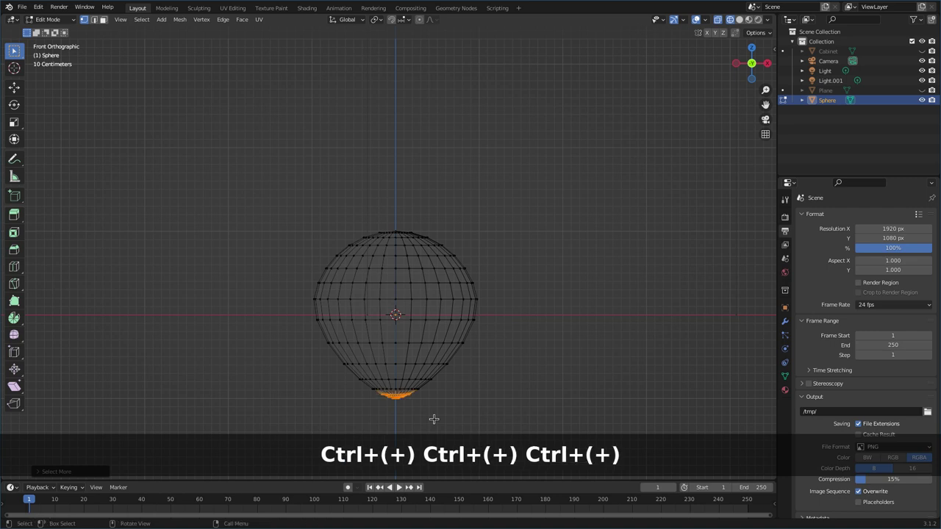
key(s)
key(z)
key(KP_0)
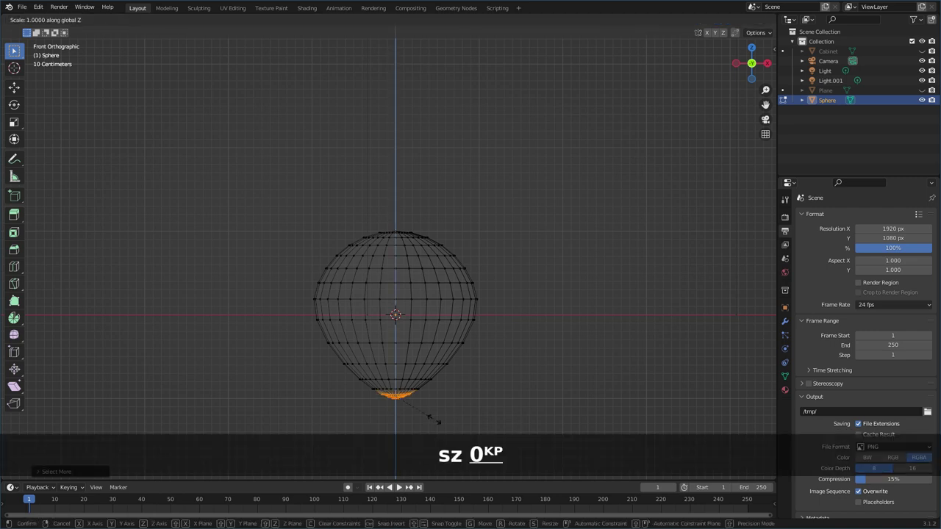
key(Return)
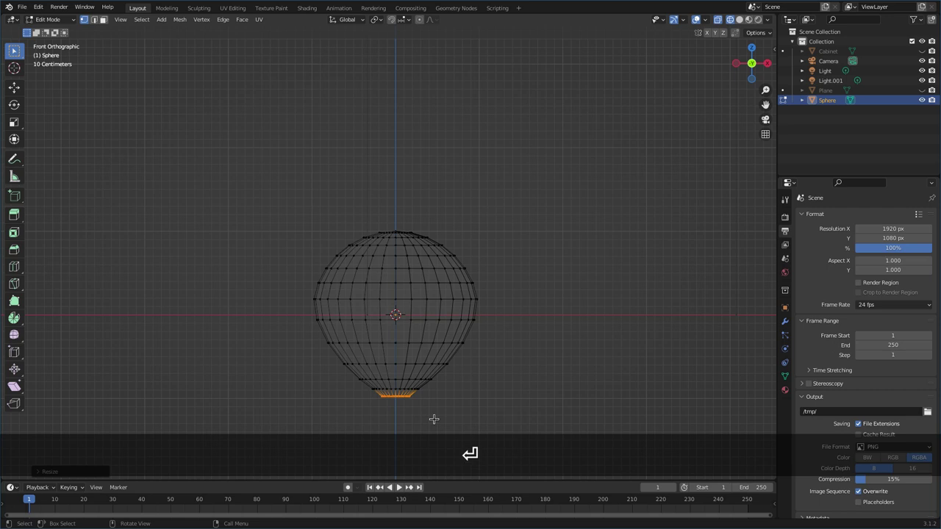
Step: Delete the top pole vertex to open a hole at the top
click(397, 225)
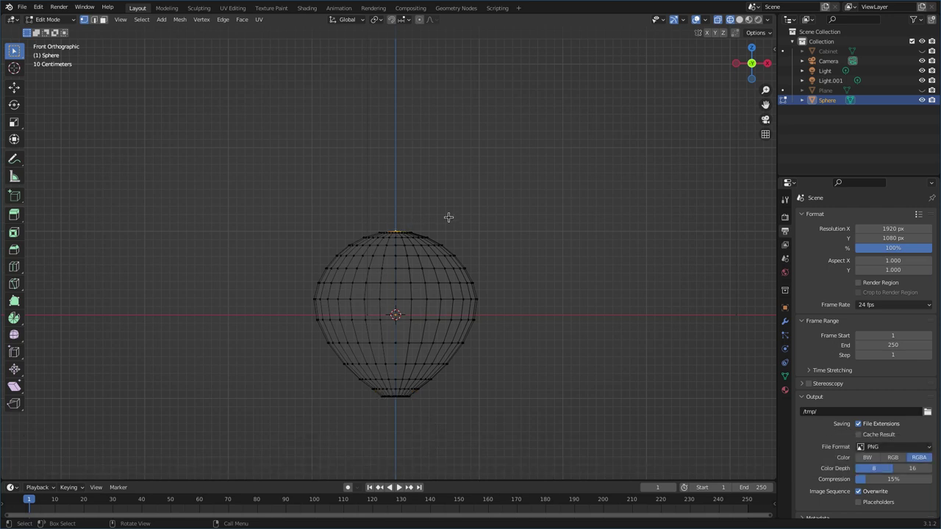
key(Delete)
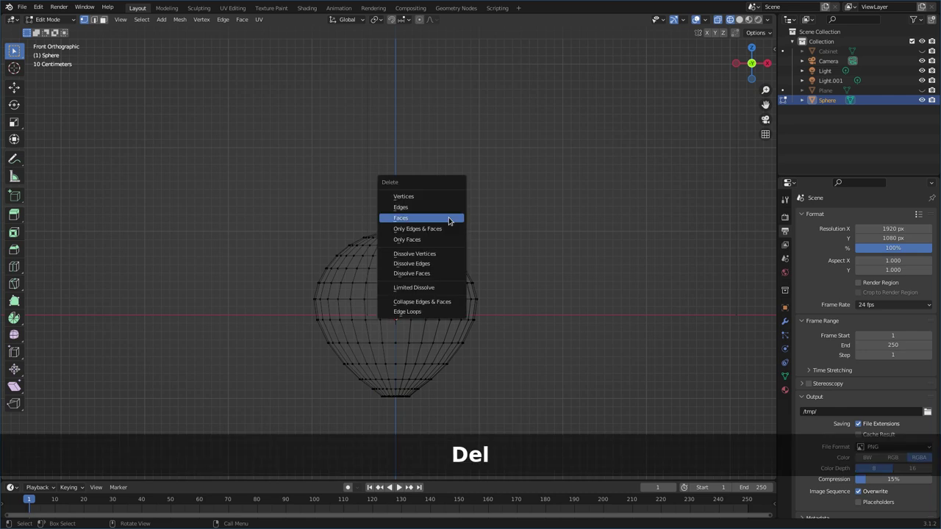
key(Up)
key(Up)
key(Return)
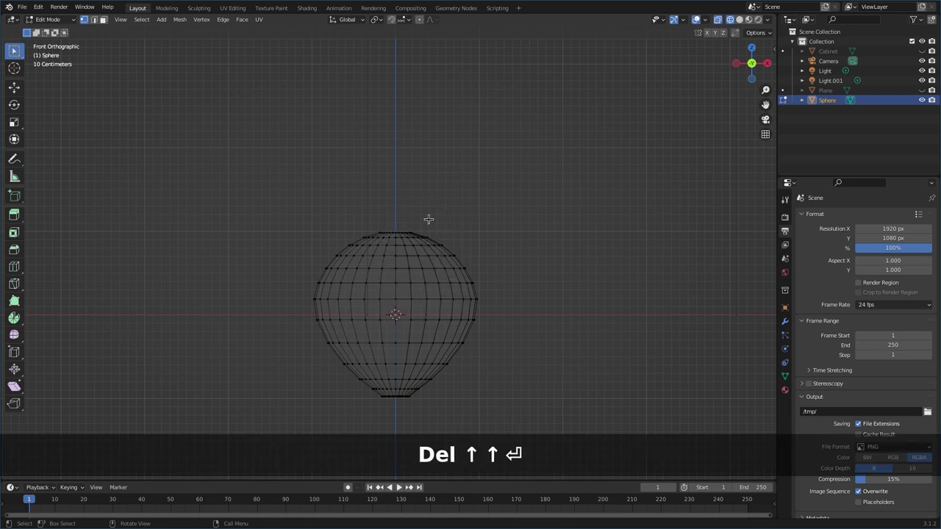
ctrl+click(414, 227)
Step: Select the edge loop around the top opening and return to front view
middle_drag(414, 225, 388, 189)
mouse_move(410, 220)
middle_down()
mouse_move(408, 199)
mouse_move(416, 225)
mouse_move(404, 236)
middle_up()
alt+click(413, 219)
alt+click(405, 238)
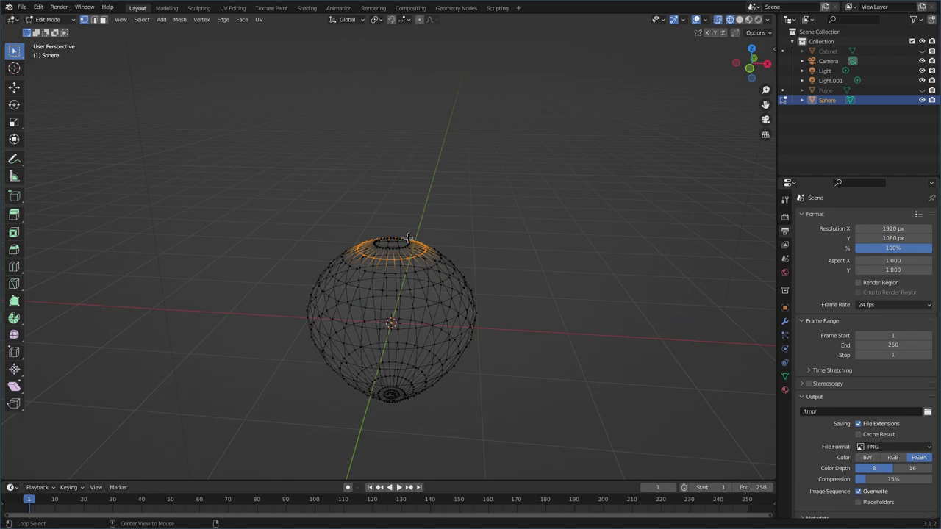
middle_drag(409, 238, 416, 261)
alt+click(408, 226)
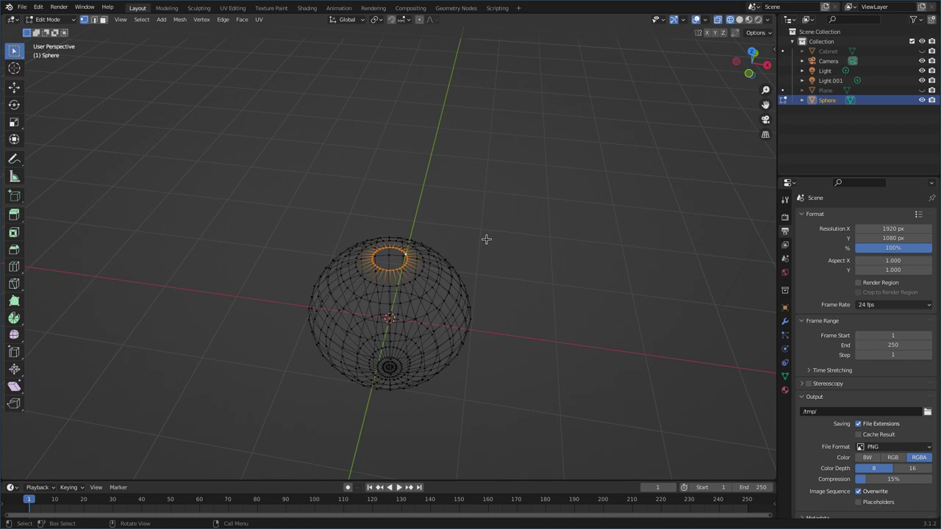
key(KP_1)
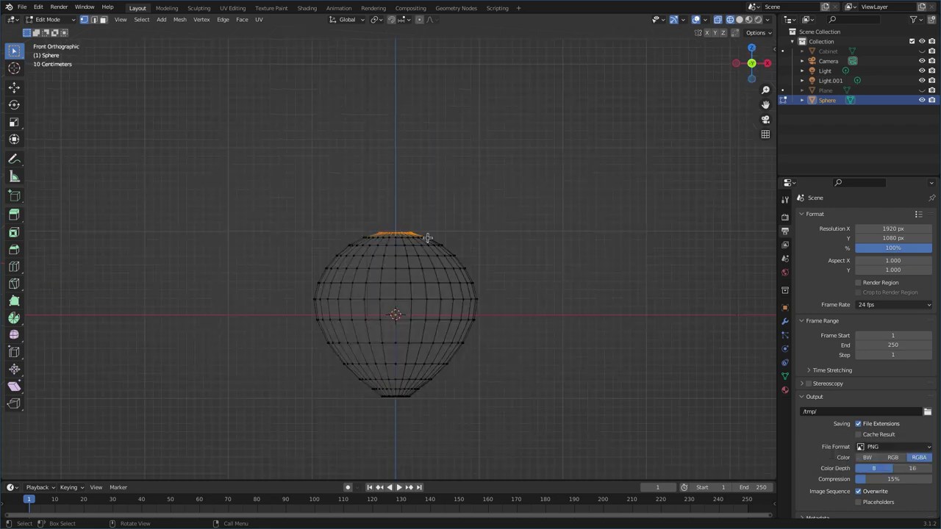
Step: Extrude the top ring straight up, resize it, then extrude it up again
key(e)
click(488, 261)
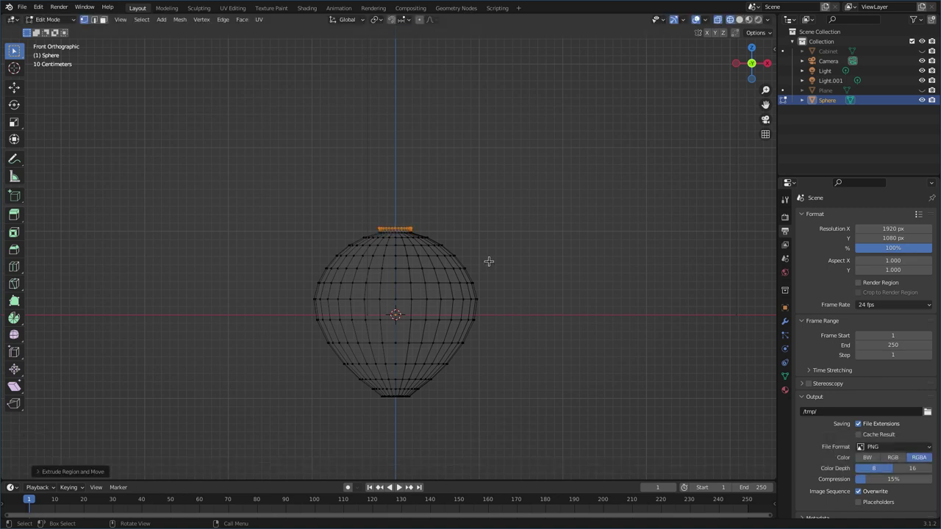
key(ctrl+z)
key(e)
key(z)
click(491, 257)
key(e)
key(s)
click(498, 264)
key(e)
key(z)
click(498, 258)
Step: Continue extruding and narrowing the top ring to build the stepped neck
middle_drag(497, 258, 478, 285)
key(e)
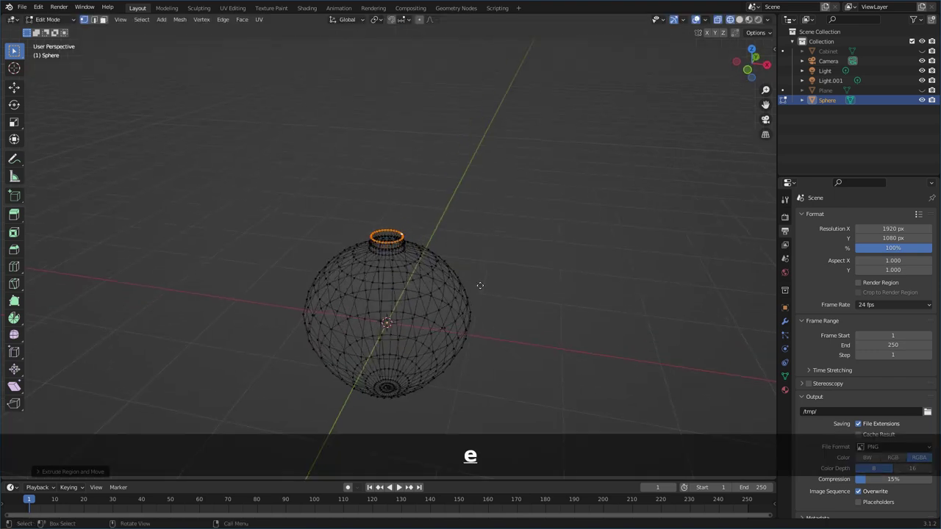
key(s)
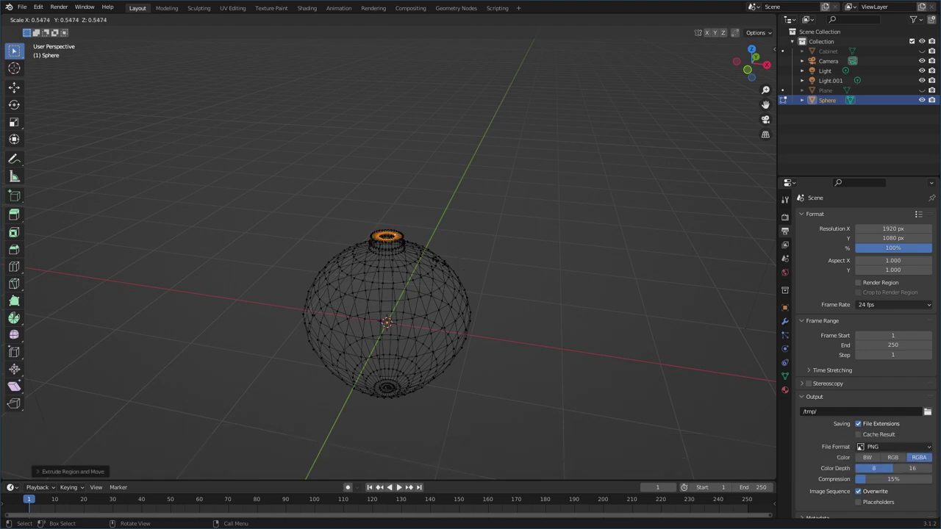
click(439, 261)
key(e)
key(z)
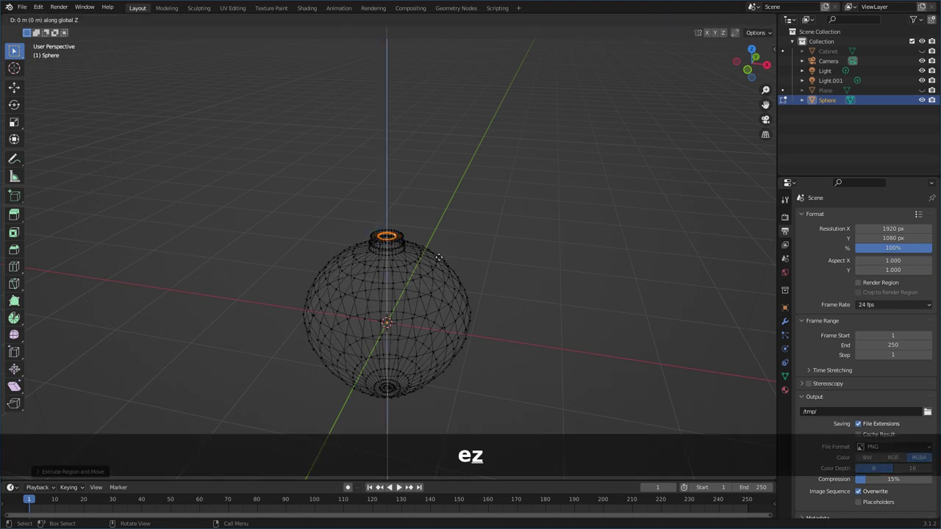
click(438, 250)
key(s)
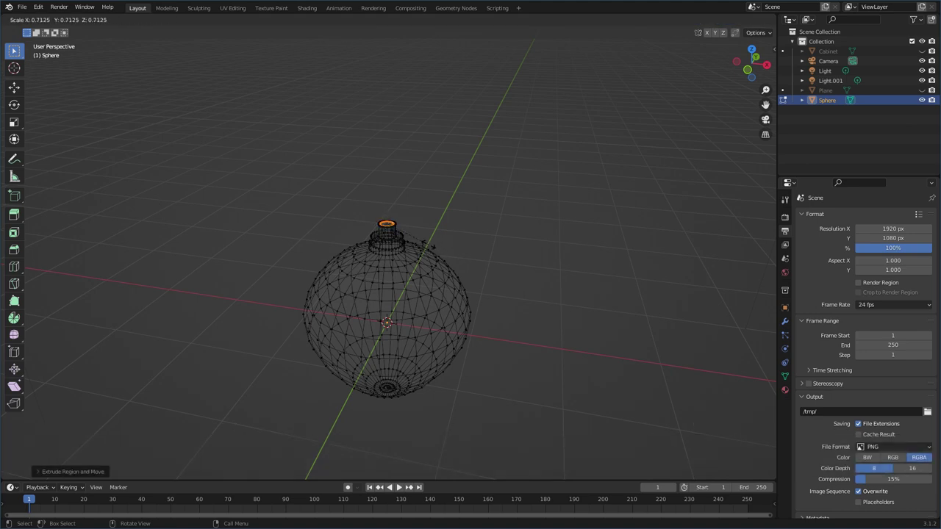
click(427, 244)
key(e)
key(z)
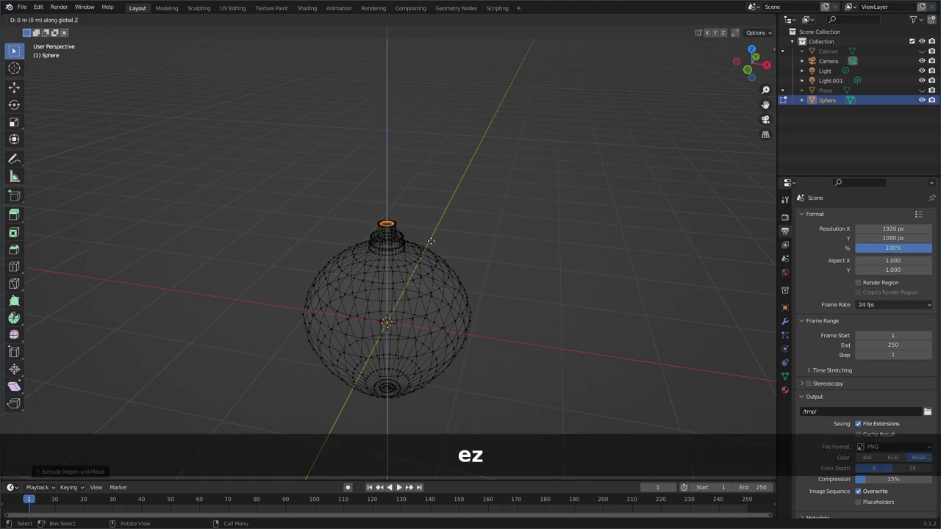
click(431, 237)
Step: Check the neck in front view and return to Object Mode
middle_drag(431, 269, 417, 207)
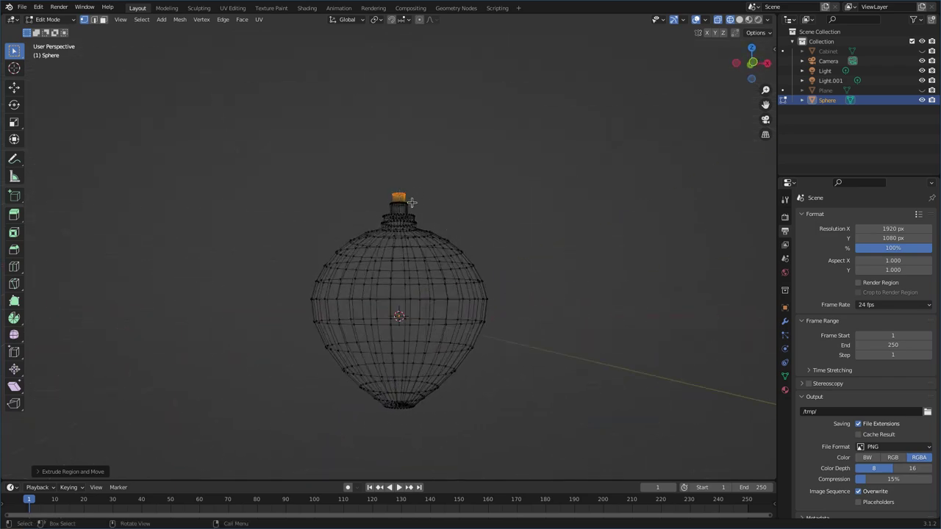
middle_drag(482, 203, 469, 210)
key(KP_1)
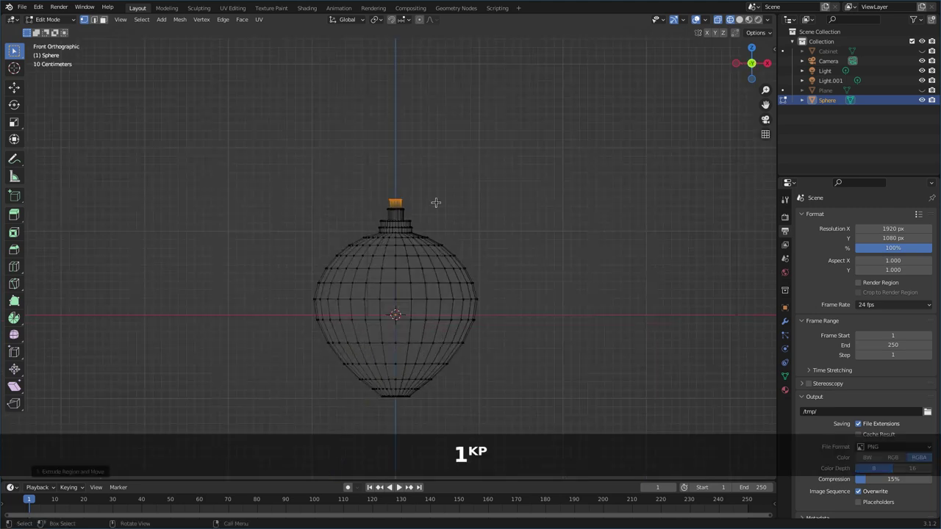
key(Tab)
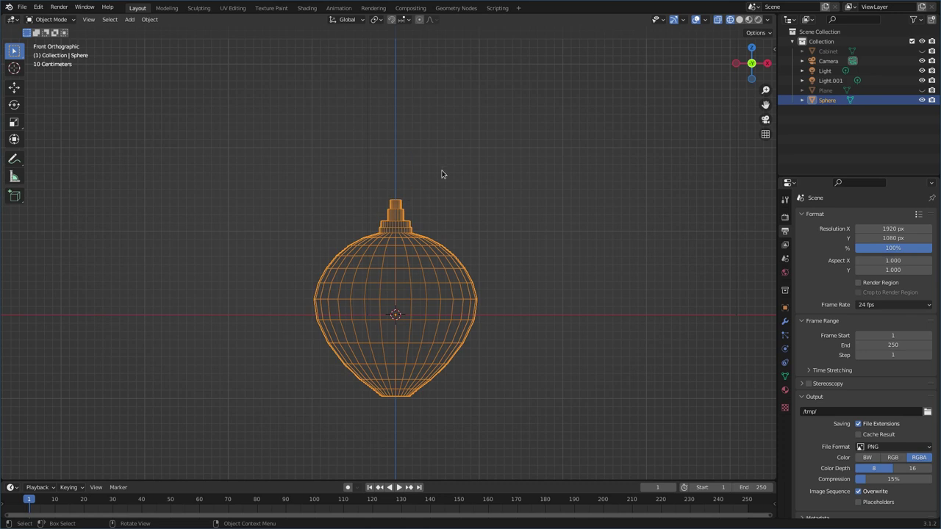
Step: Add a cylinder with 32 vertices, 1 m radius and 2 m depth around the base
key(F3)
text(cy)
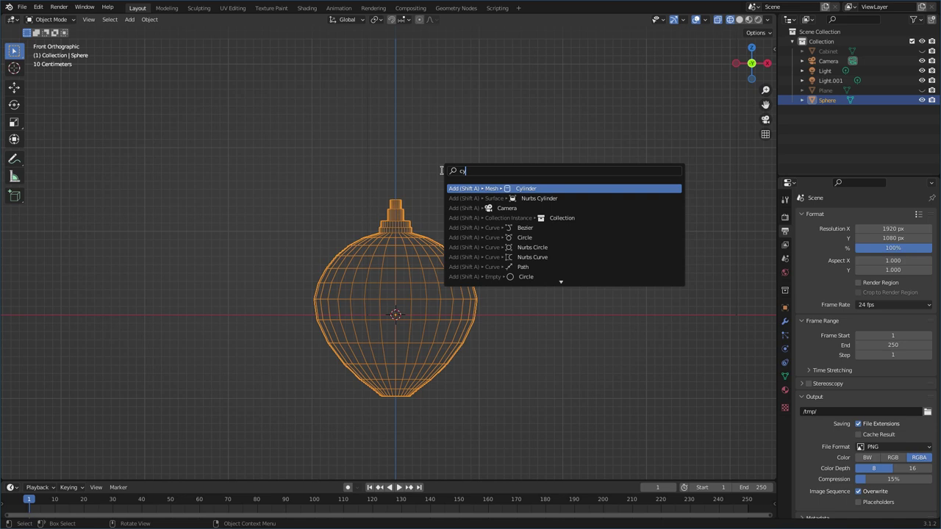
key(Return)
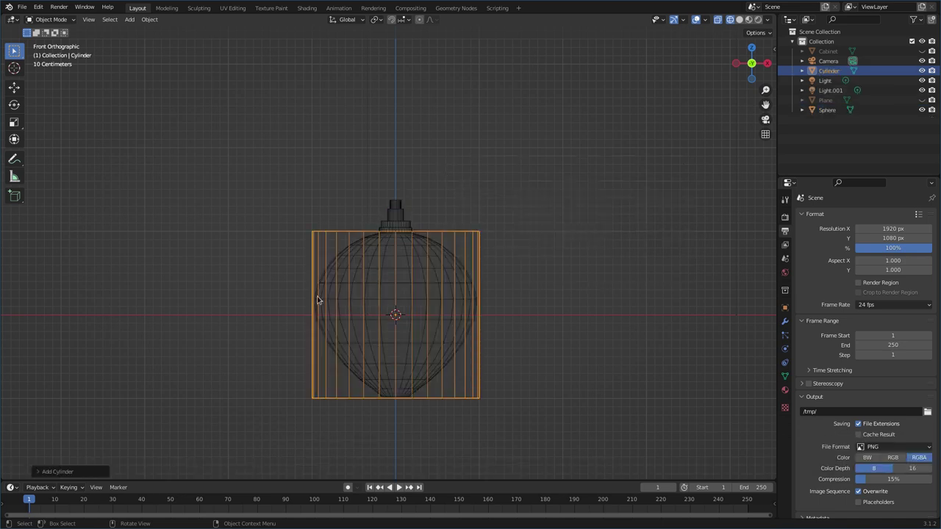
click(62, 471)
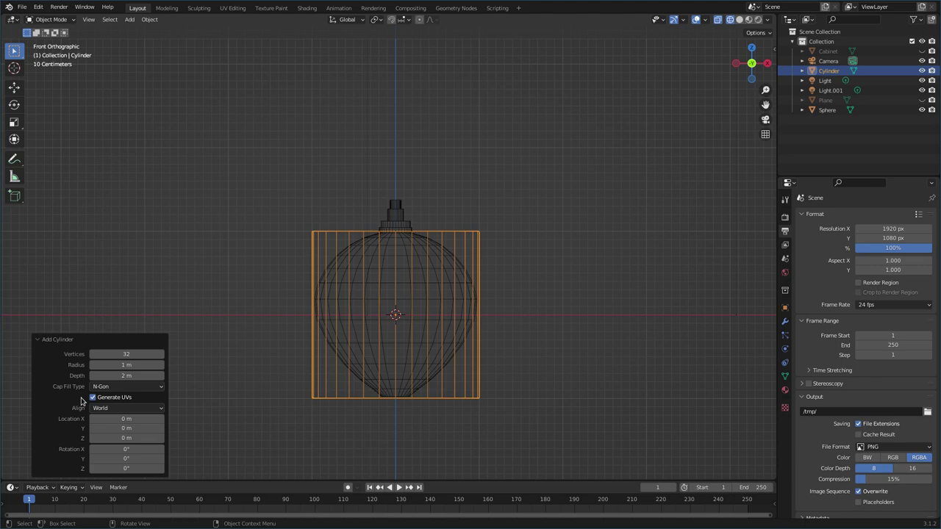
middle_drag(427, 275, 373, 312)
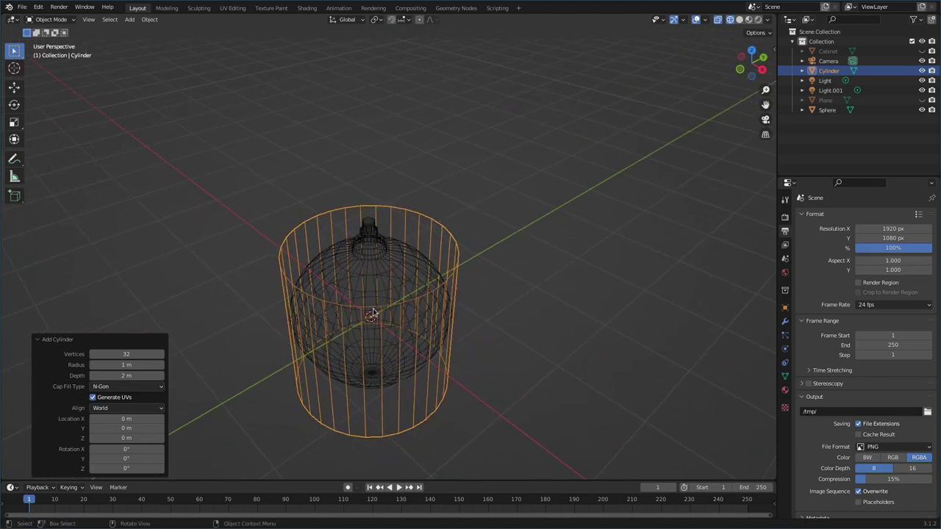
Step: Switch to solid shading and raise the cylinder above the lamp base
key(z)
click(607, 191)
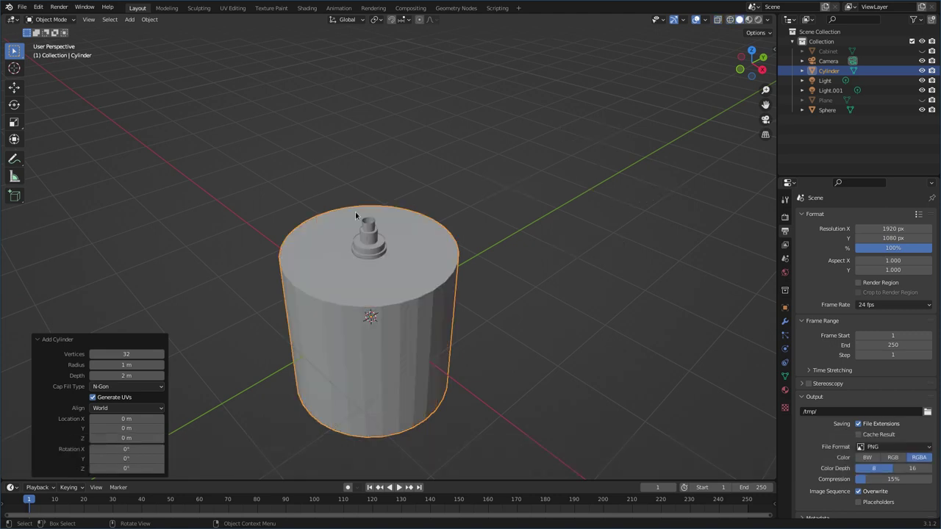
key(g)
key(z)
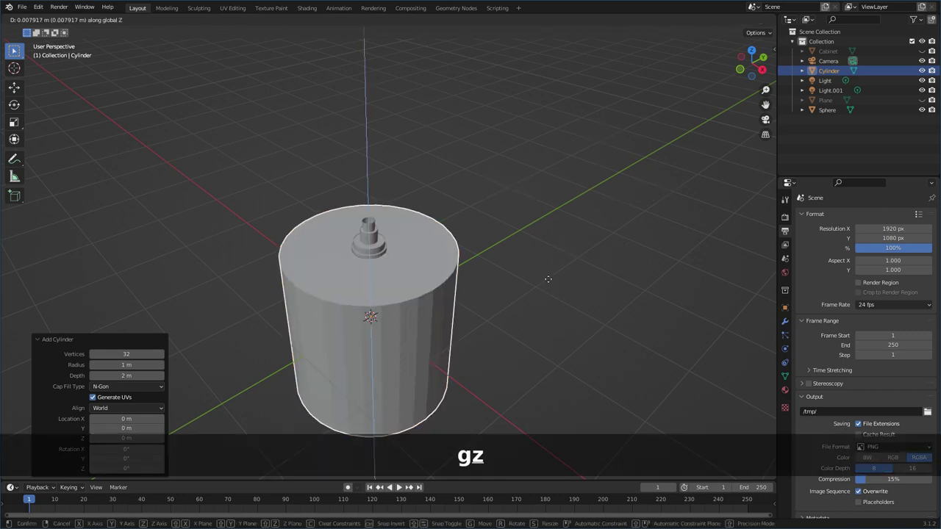
click(529, 161)
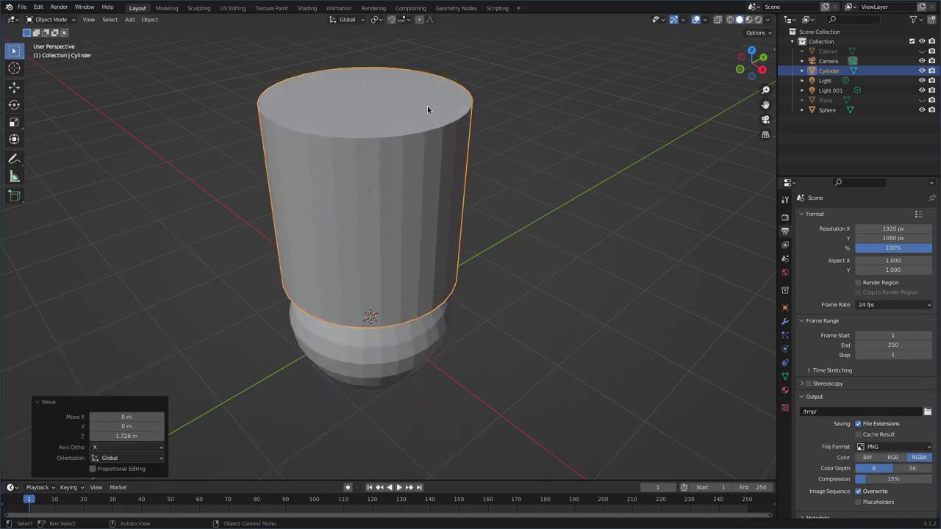
Step: Delete the cylinder's bottom cap face in Edit Mode
key(Tab)
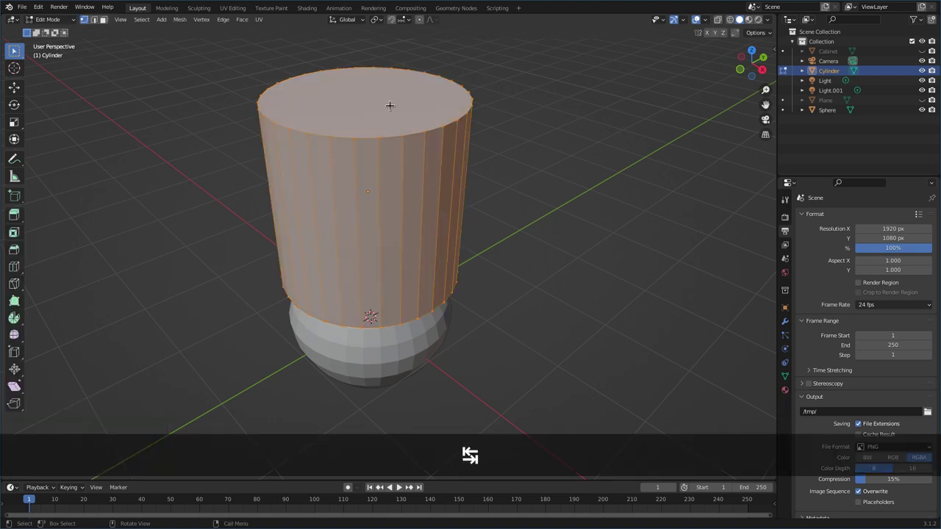
key(3)
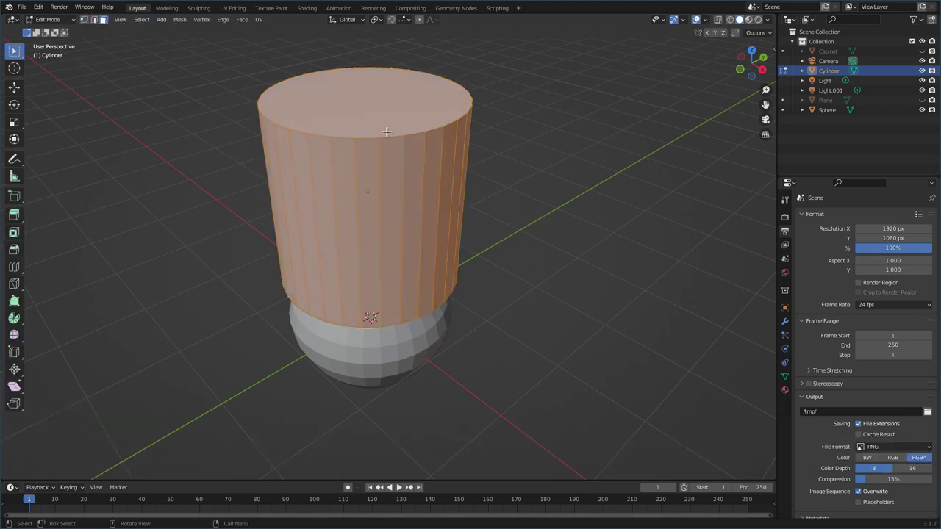
key(alt+a)
middle_drag(380, 154, 497, 248)
ctrl+click(415, 199)
key(alt+a)
alt+click(430, 211)
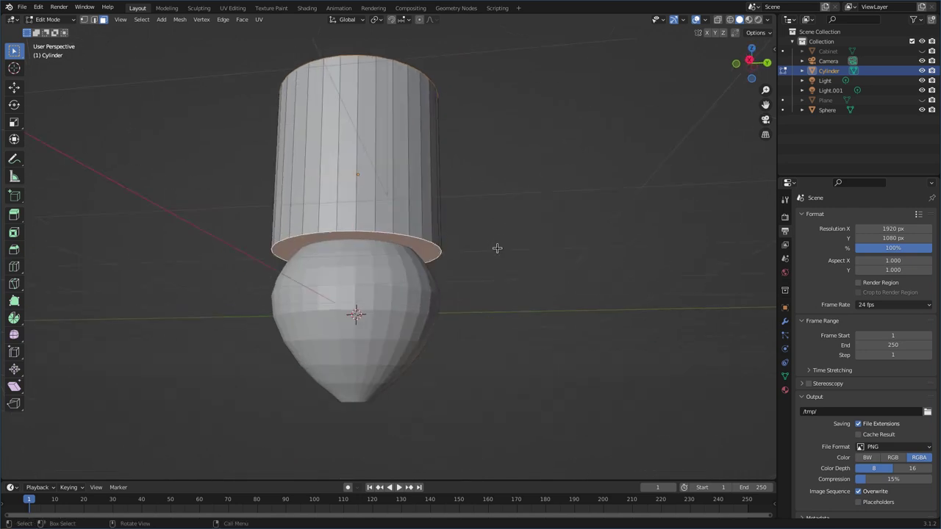
key(Delete)
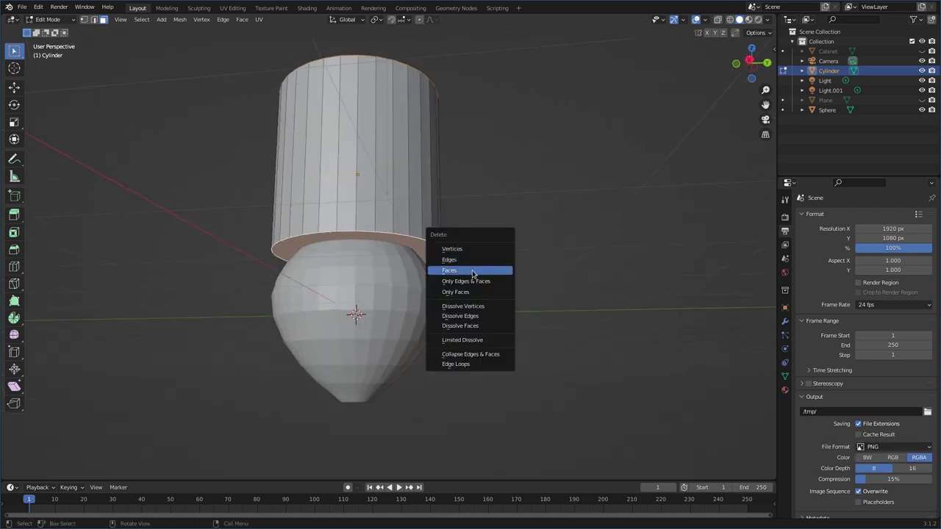
click(474, 271)
Step: Shorten the cylinder along Z and lower it to sit on the base
middle_drag(466, 204, 477, 218)
key(KP_1)
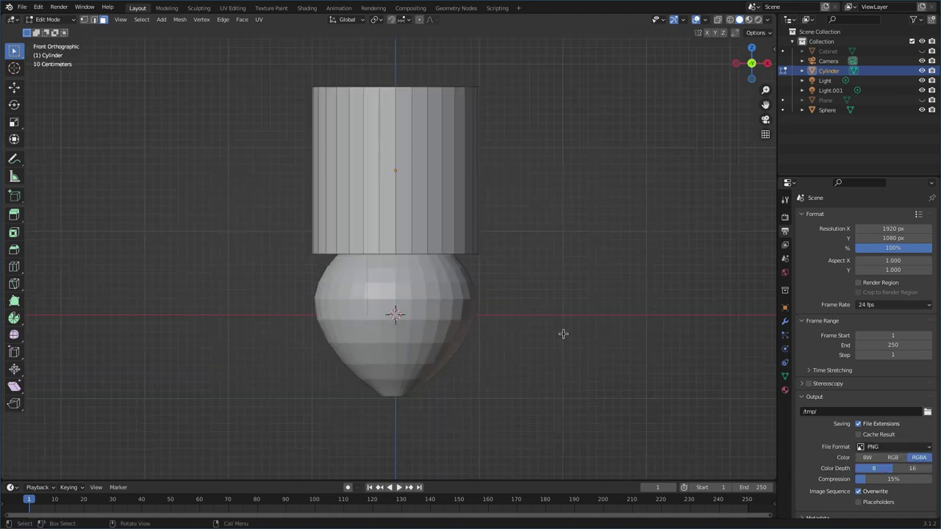
key(Tab)
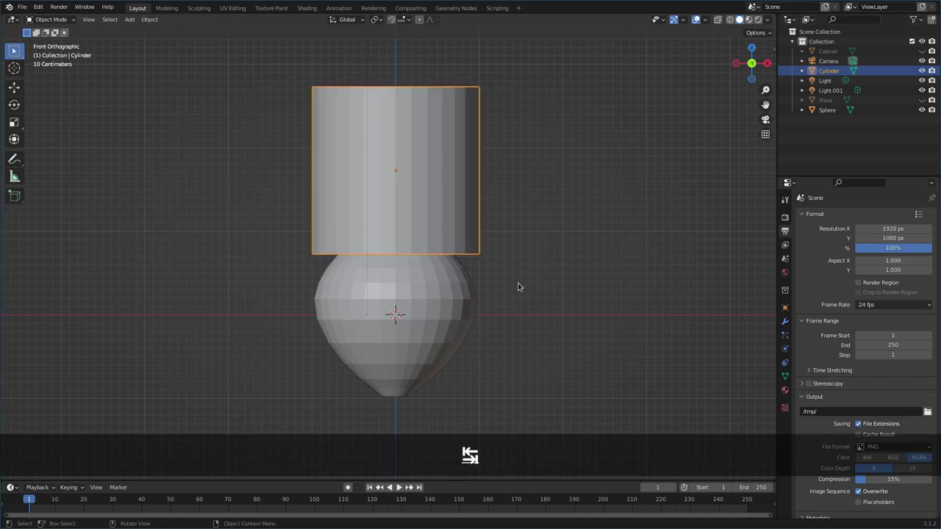
key(s)
key(z)
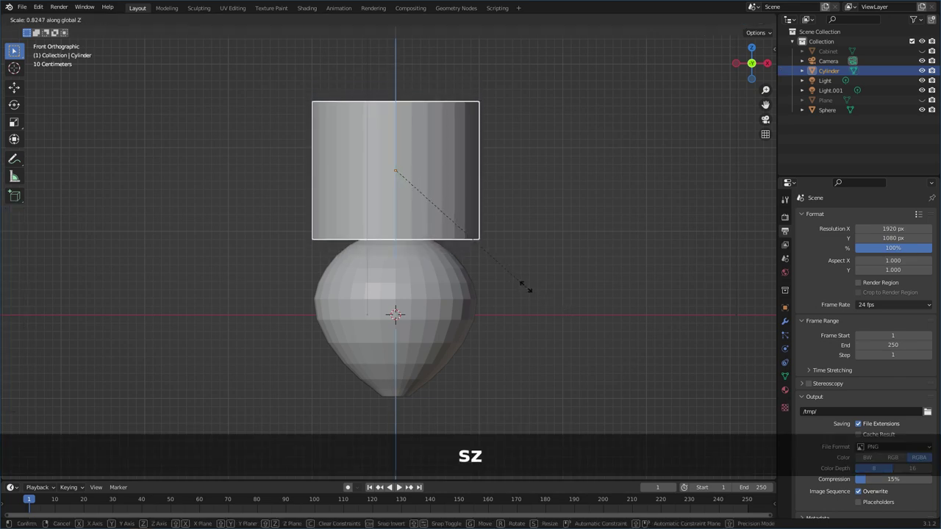
click(513, 280)
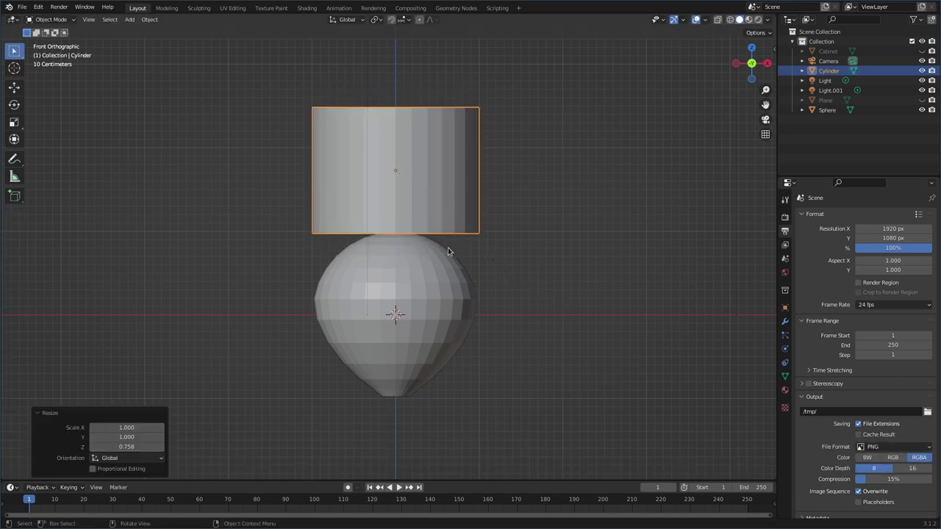
key(g)
key(z)
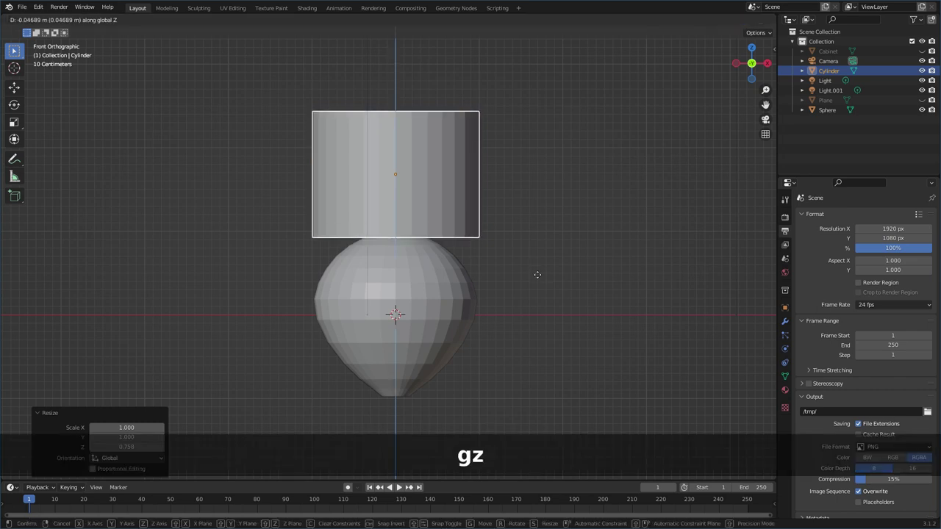
click(550, 273)
Step: Box-select the shade's top ring in wireframe and scale it to about 0.685
key(Tab)
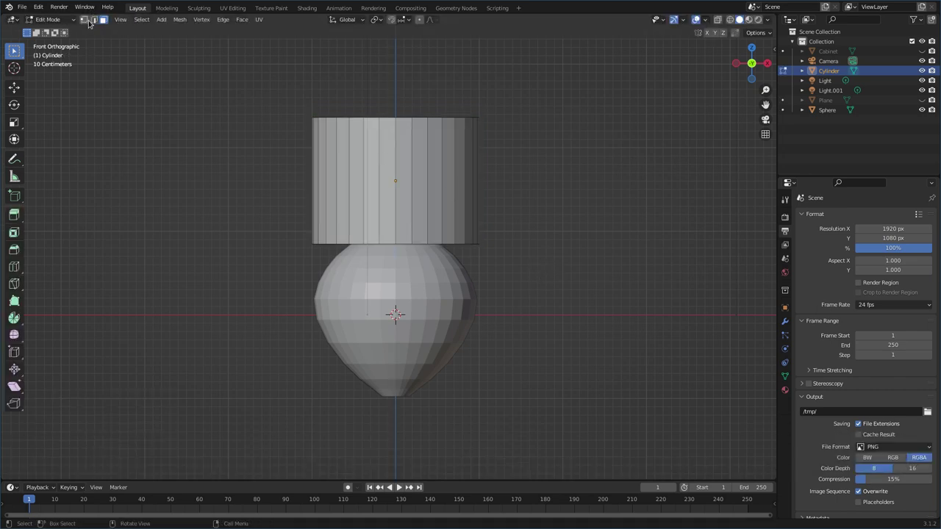
key(z)
key(KP_4)
key(z)
key(KP_4)
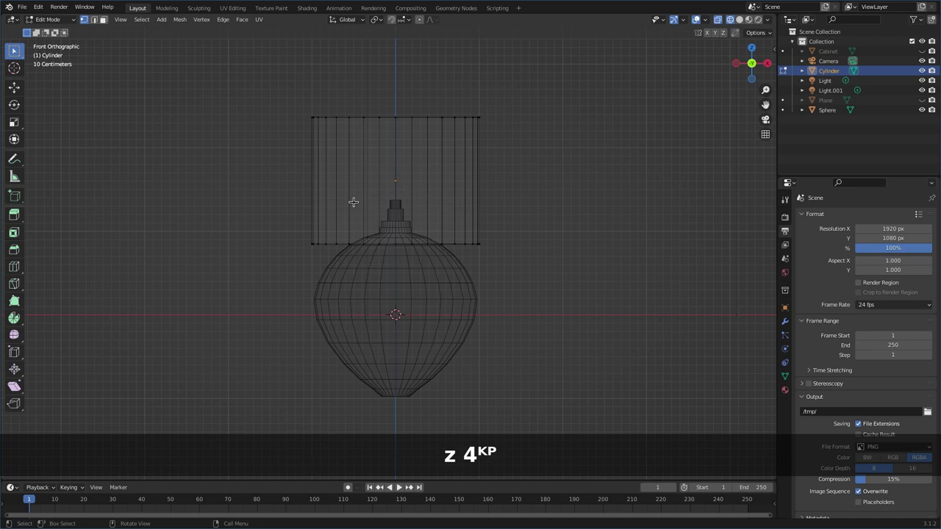
key(b)
drag(277, 92, 485, 138)
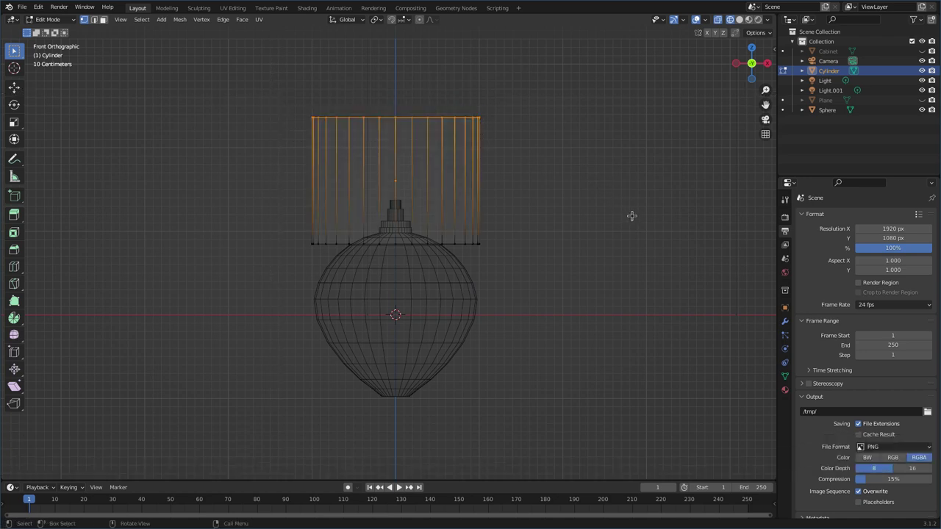
key(s)
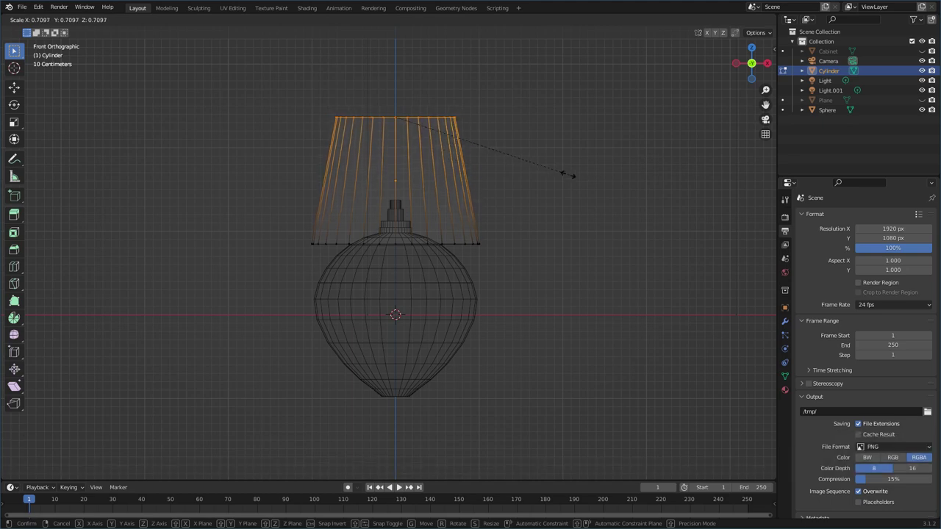
click(561, 172)
key(Tab)
middle_drag(569, 187, 547, 192)
Step: View through the camera in Rendered shading and add the base to the shade selection
key(KP_0)
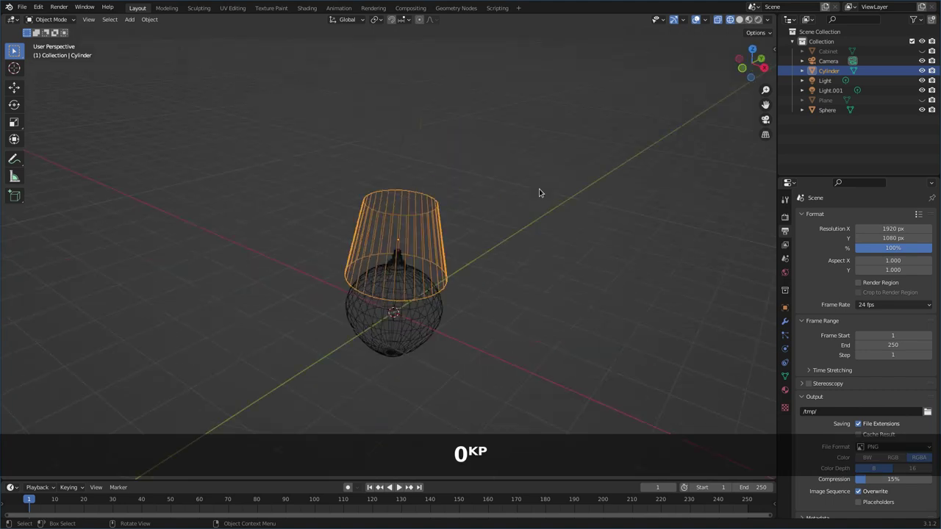
click(757, 19)
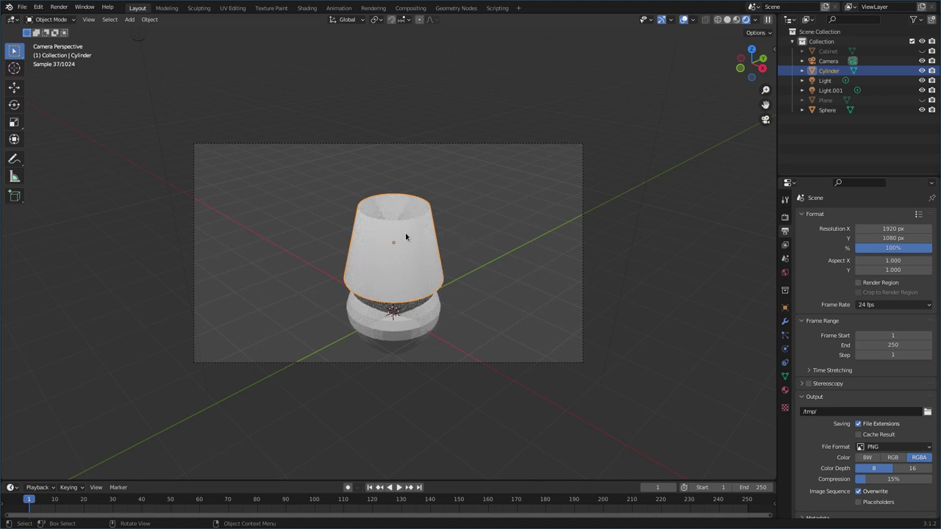
shift+click(430, 319)
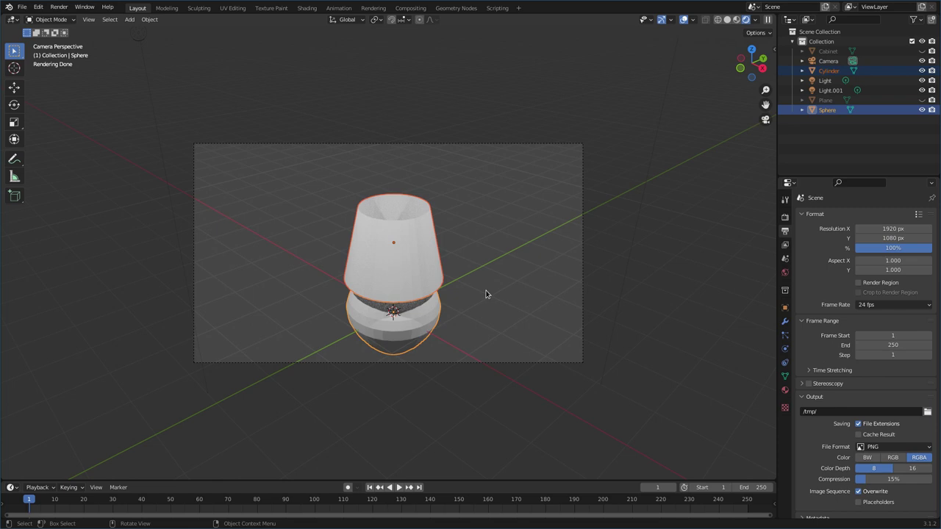
key(j)
key(Escape)
Step: Join the shade and base into one object and apply Shade Smooth
key(F3)
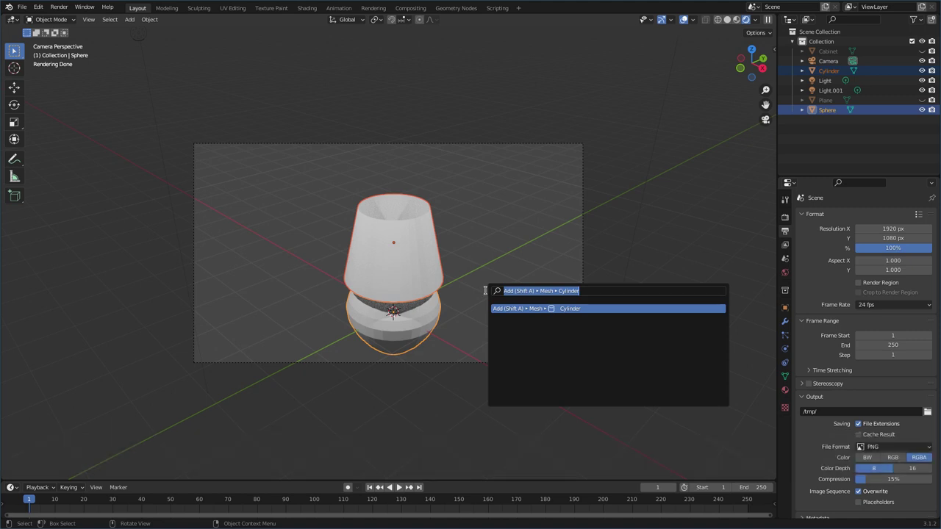
text(joi)
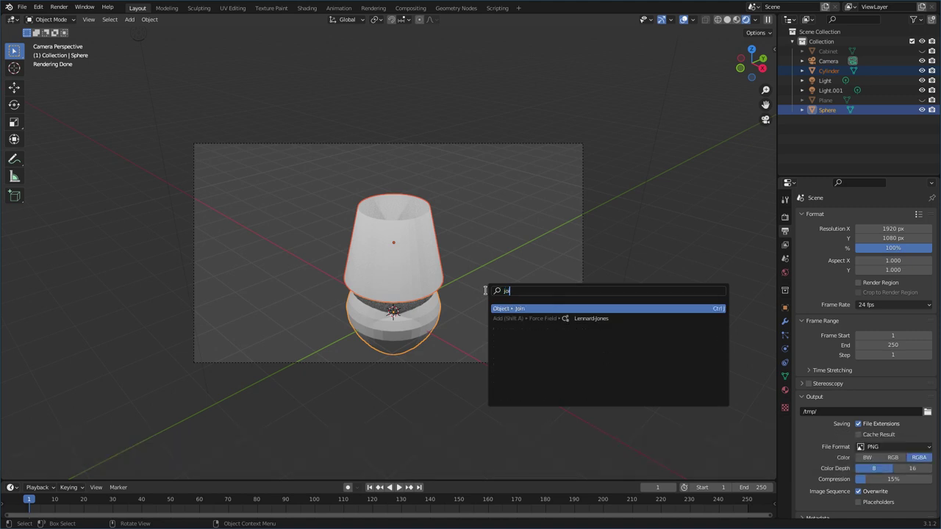
key(Return)
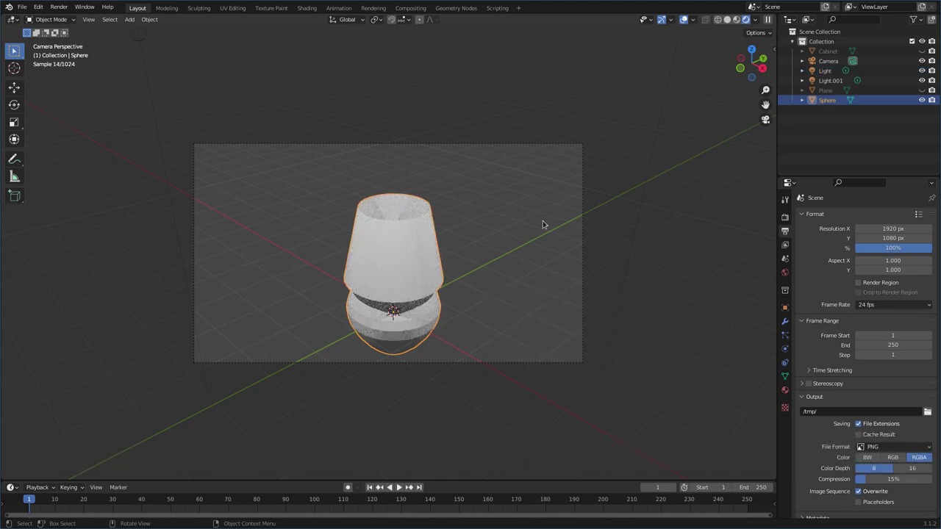
key(F3)
text(smoth)
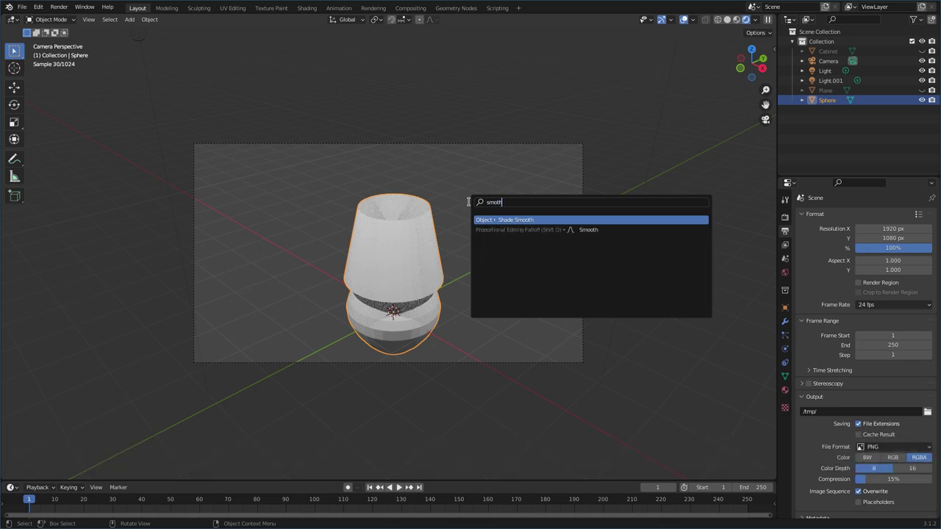
key(Return)
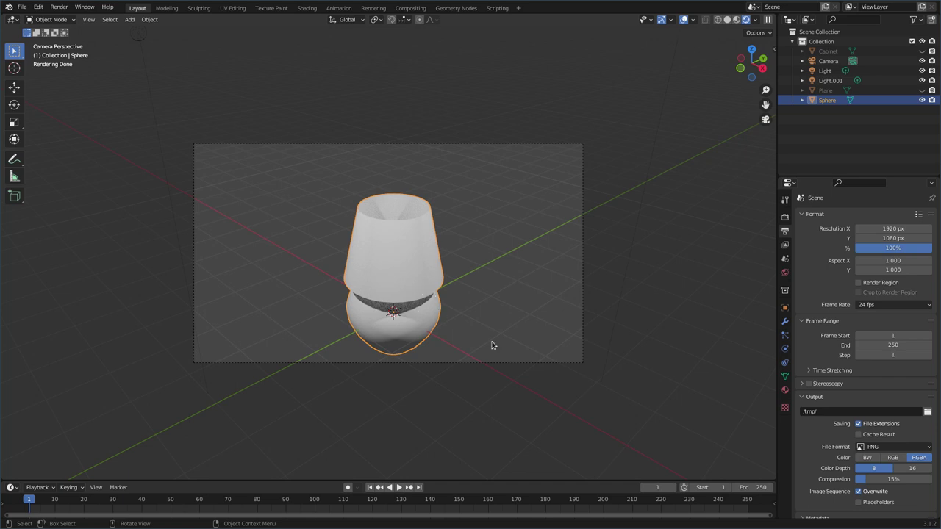
Step: Create a new material for the lamp and select the base vertices in Edit Mode
click(784, 391)
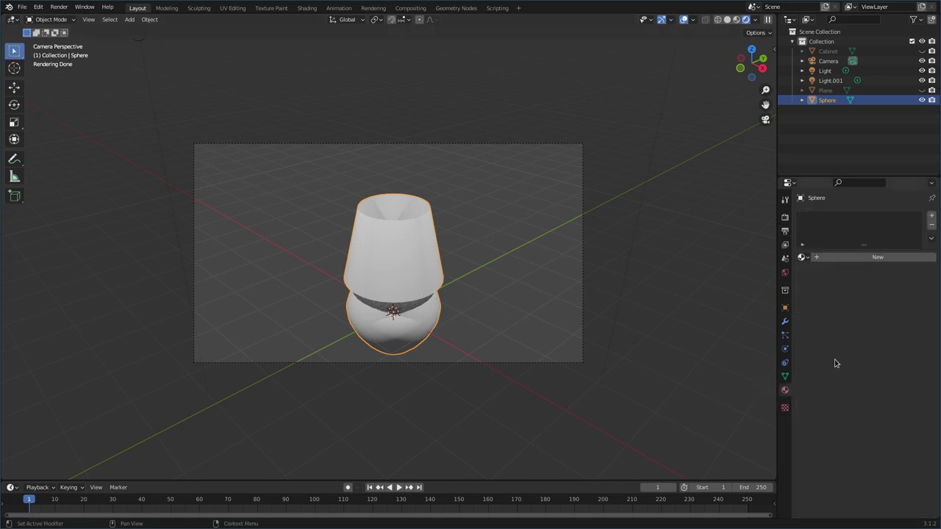
click(827, 259)
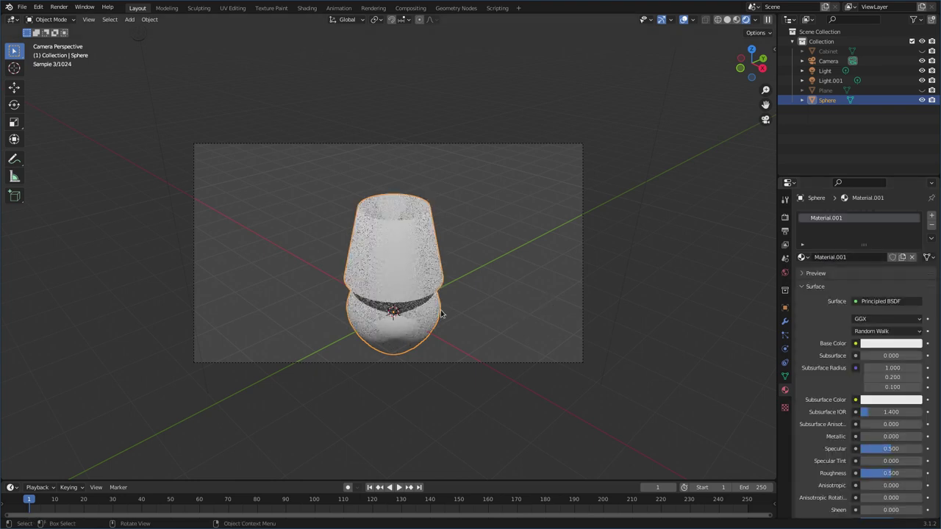
key(Tab)
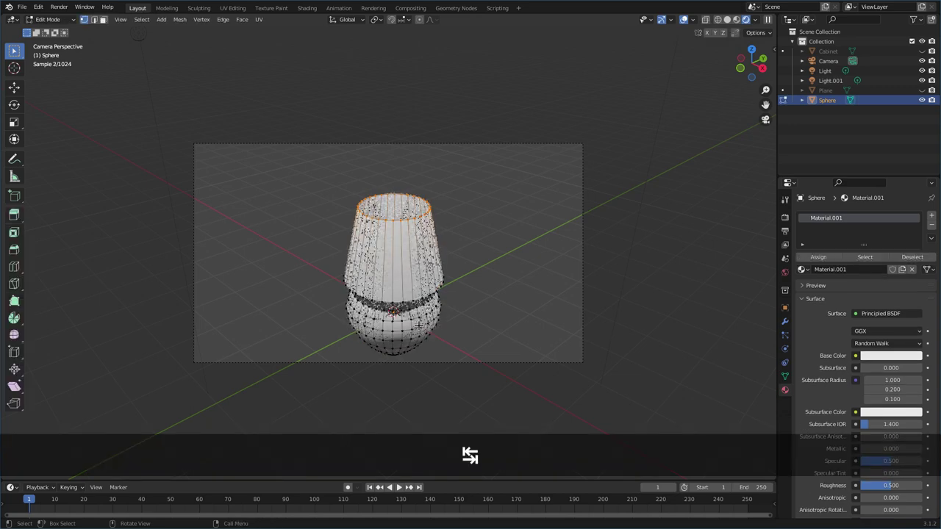
click(420, 325)
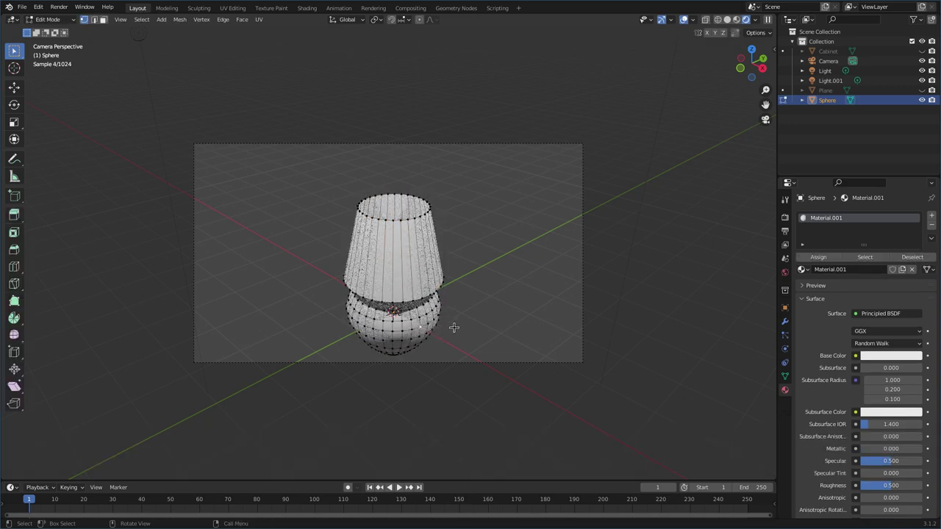
key(ctrl+KP_Add)
key(ctrl+KP_Add)
key(ctrl+KP_Add)
key(ctrl+KP_Add)
key(ctrl+KP_Add)
key(ctrl+KP_Add)
key(ctrl+KP_Add)
key(ctrl+KP_Add)
key(ctrl+KP_Add)
key(ctrl+KP_Add)
key(ctrl+KP_Add)
key(ctrl+KP_Add)
key(ctrl+KP_Add)
key(ctrl+KP_Add)
key(ctrl+KP_Add)
key(ctrl+KP_Add)
key(ctrl+KP_Add)
key(ctrl+KP_Add)
key(ctrl+KP_Add)
key(ctrl+KP_Add)
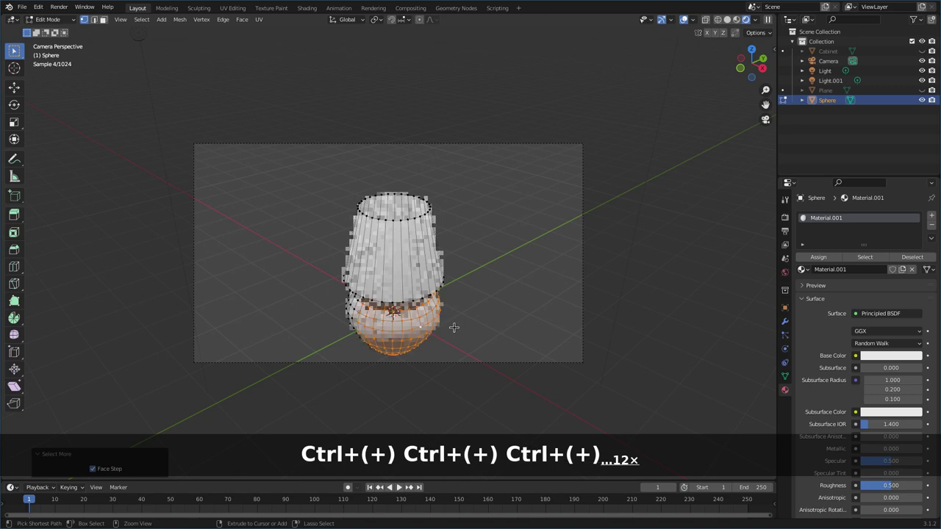
key(ctrl+KP_Add)
key(ctrl+KP_Add)
key(ctrl+KP_Add)
key(ctrl+KP_Add)
key(ctrl+KP_Add)
key(ctrl+KP_Add)
key(ctrl+KP_Add)
key(ctrl+KP_Add)
key(ctrl+KP_Add)
key(ctrl+KP_Add)
key(ctrl+KP_Add)
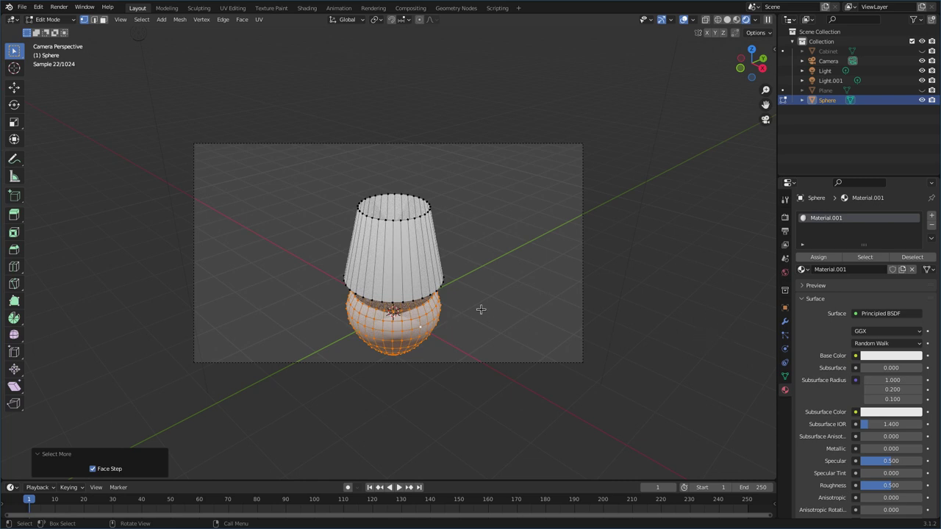
Step: Set light-blue base colour, Metallic 1.0 and Roughness 0.217, then select the lampshade
click(895, 357)
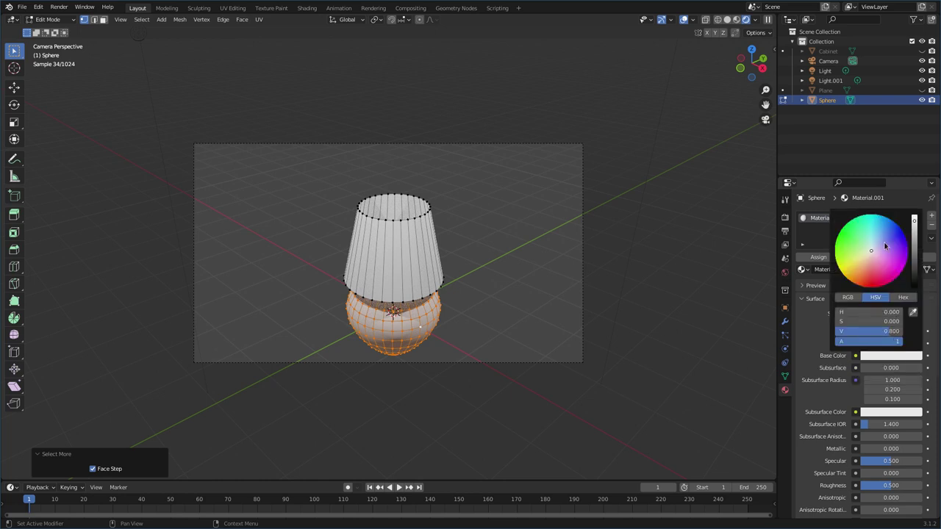
drag(870, 253, 877, 233)
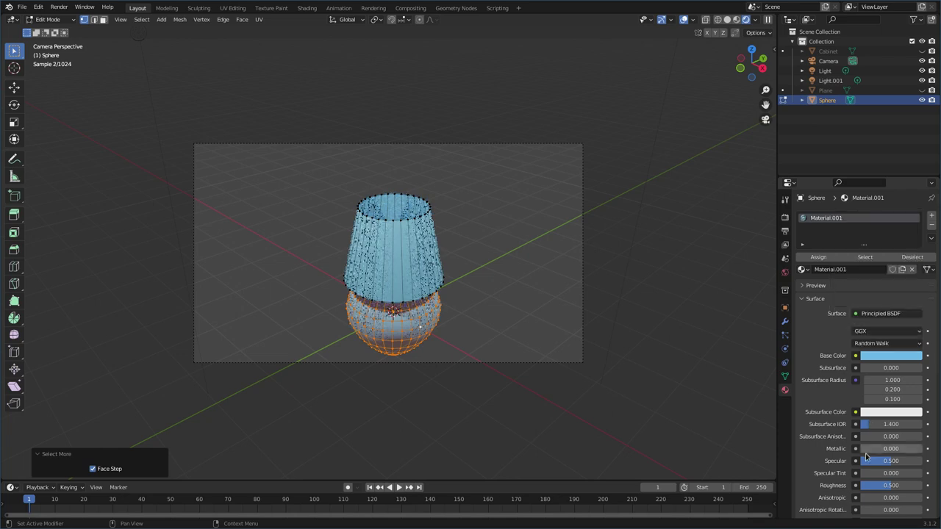
drag(867, 450, 920, 449)
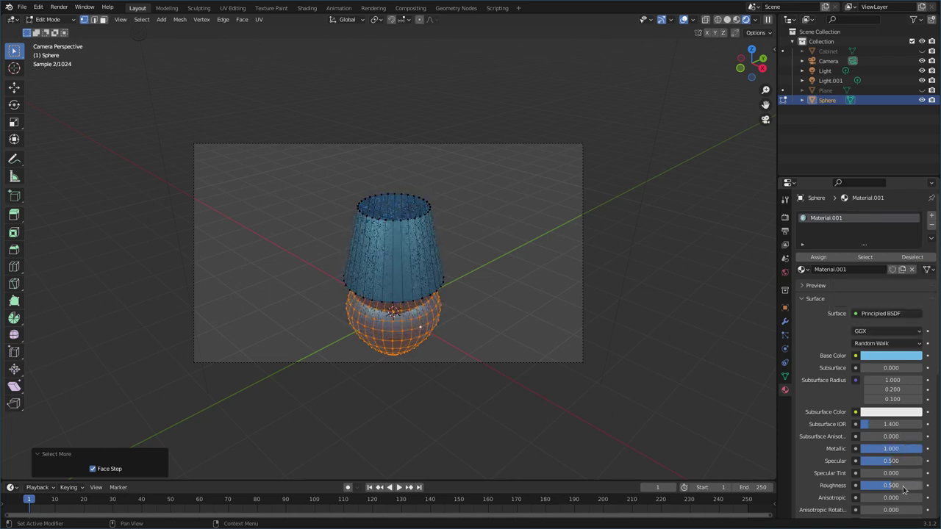
drag(895, 489, 874, 489)
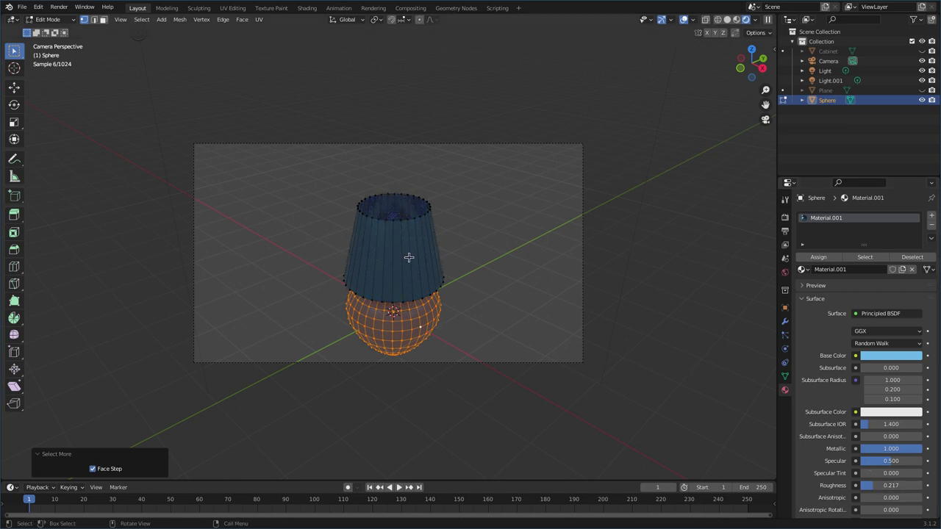
click(429, 204)
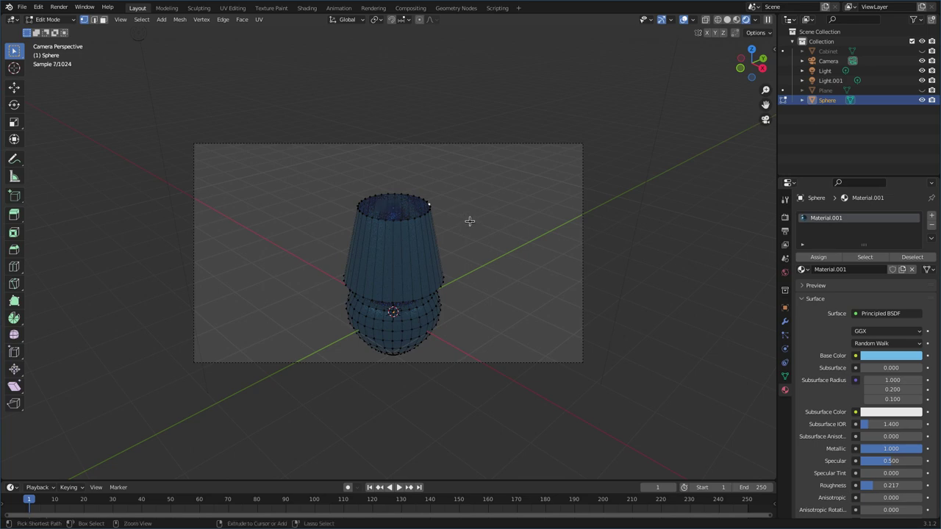
key(ctrl+KP_Add)
key(ctrl+KP_Add)
key(ctrl+KP_Add)
key(ctrl+KP_Add)
key(ctrl+KP_Add)
key(ctrl+KP_Add)
key(ctrl+KP_Add)
key(ctrl+KP_Add)
key(ctrl+KP_Add)
key(ctrl+KP_Add)
key(ctrl+KP_Add)
key(ctrl+KP_Add)
key(ctrl+KP_Add)
key(ctrl+KP_Add)
key(ctrl+KP_Add)
key(ctrl+KP_Add)
key(ctrl+KP_Add)
key(ctrl+KP_Add)
key(ctrl+KP_Add)
key(ctrl+KP_Add)
key(ctrl+KP_Add)
key(ctrl+KP_Add)
key(ctrl+KP_Add)
key(ctrl+KP_Add)
key(ctrl+KP_Add)
key(ctrl+KP_Add)
key(ctrl+KP_Add)
key(ctrl+KP_Add)
key(ctrl+KP_Add)
key(ctrl+KP_Add)
key(ctrl+KP_Add)
key(ctrl+KP_Add)
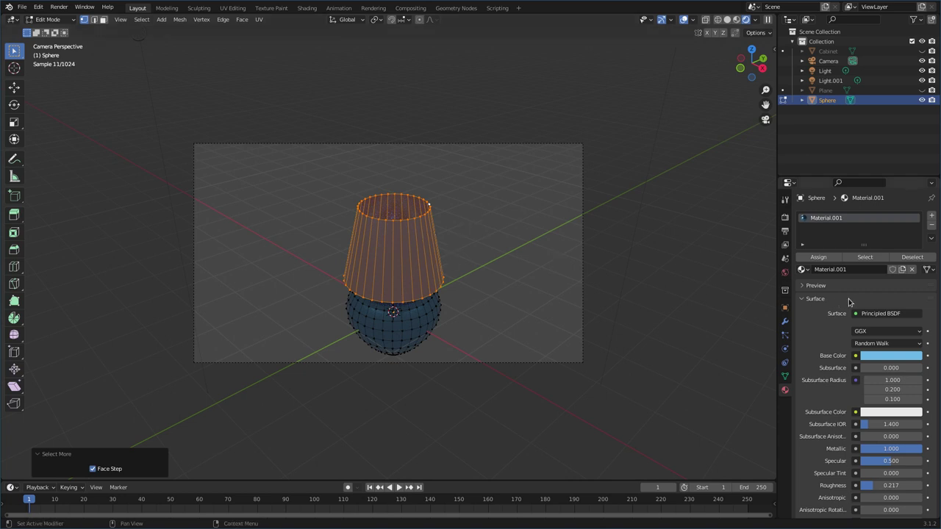
Step: Add a second slot with new white Material.002 and assign it to the lampshade faces
click(932, 216)
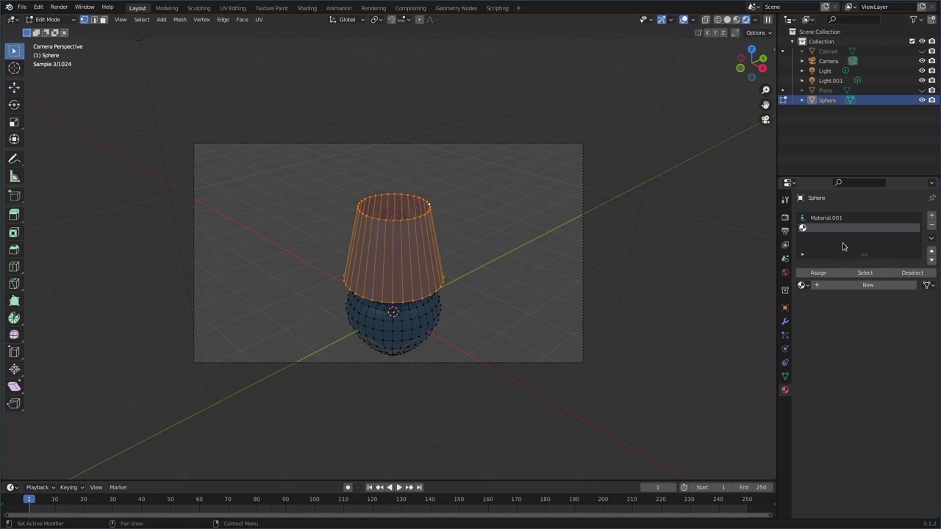
click(869, 286)
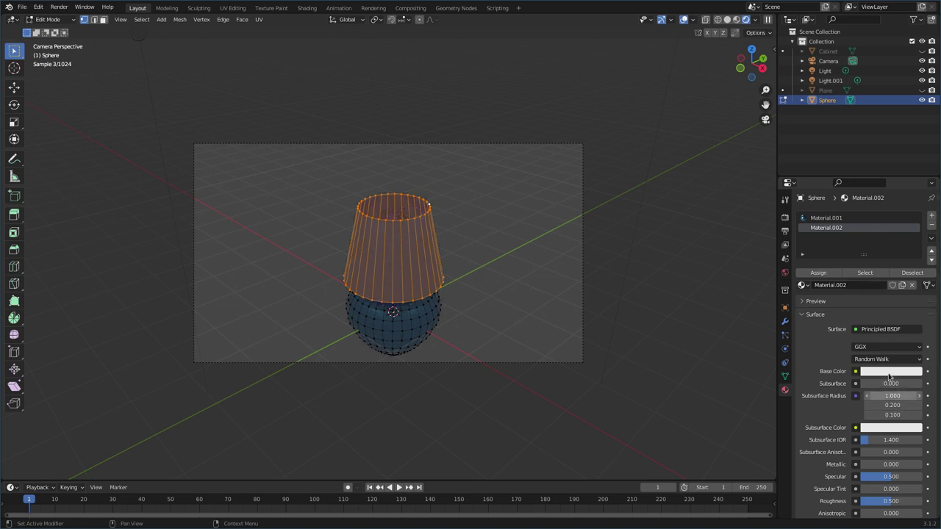
click(820, 273)
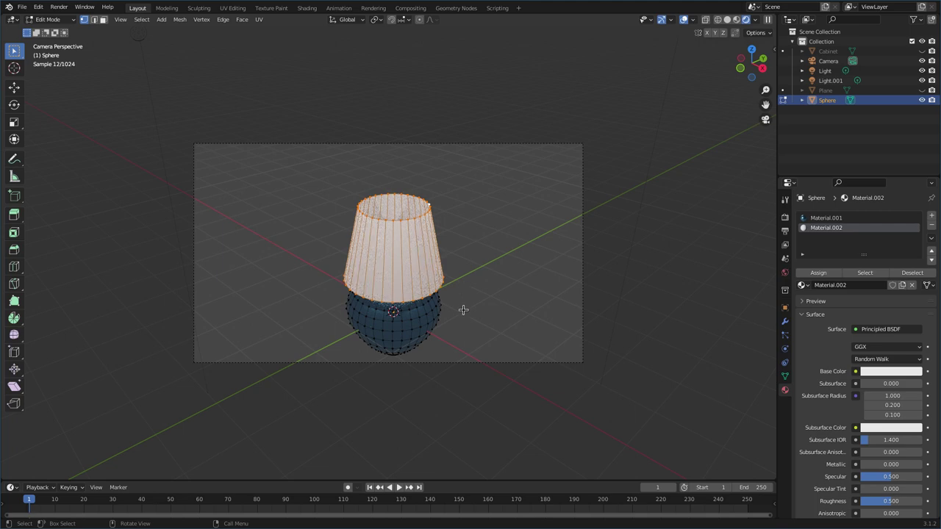
key(Tab)
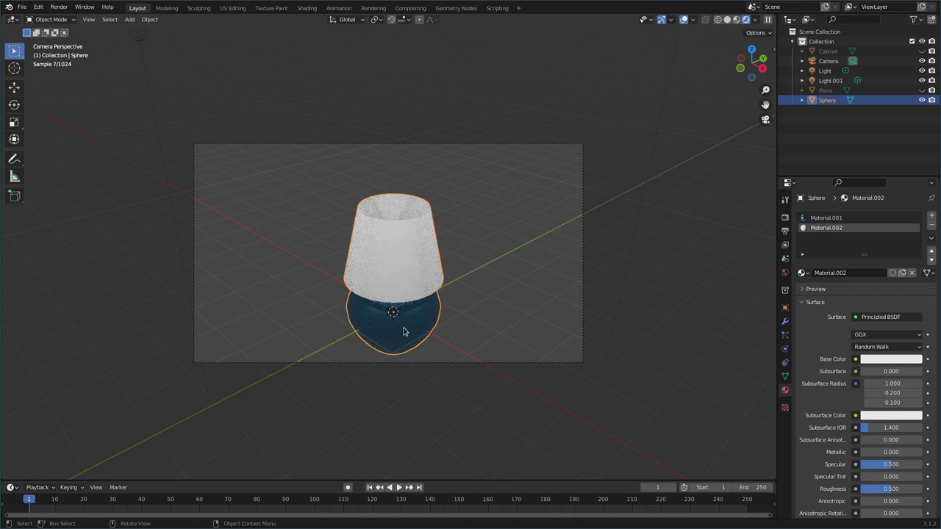
scroll(414, 320, down, 2)
scroll(416, 323, up, 1)
scroll(418, 324, up, 1)
Step: Deepen Material.001's base colour to a richer blue, then unhide the floor plane and cabinet
click(828, 219)
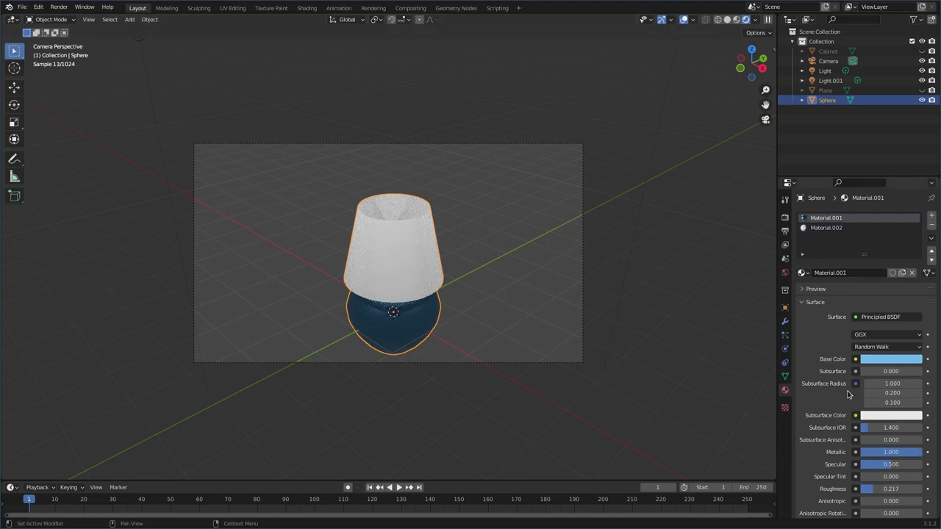
click(885, 359)
drag(884, 246, 894, 235)
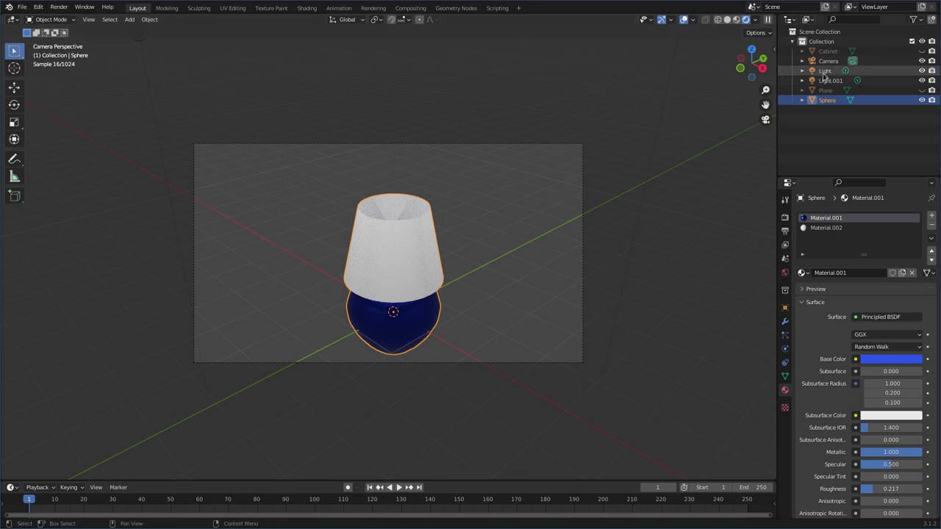
click(923, 90)
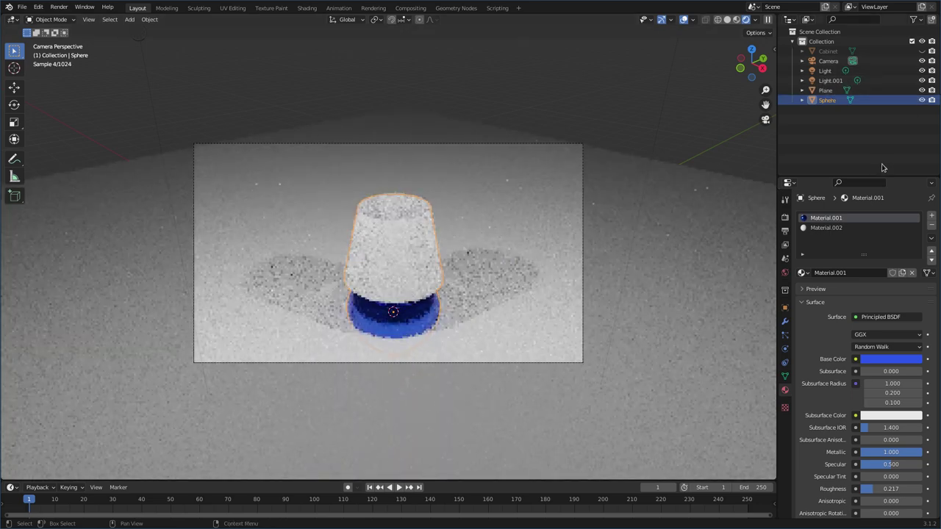
click(922, 51)
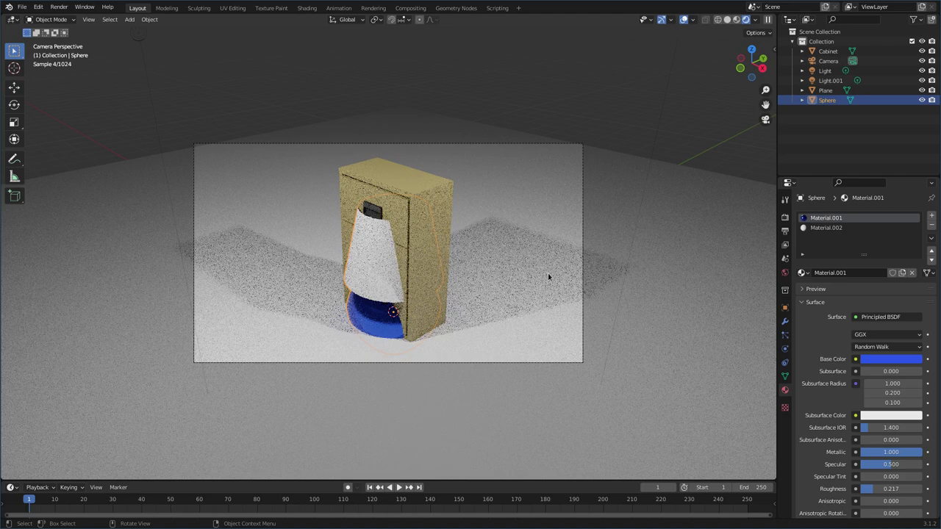
Step: Raise the lamp along Z and shrink it to 0.414 scale
key(g)
key(z)
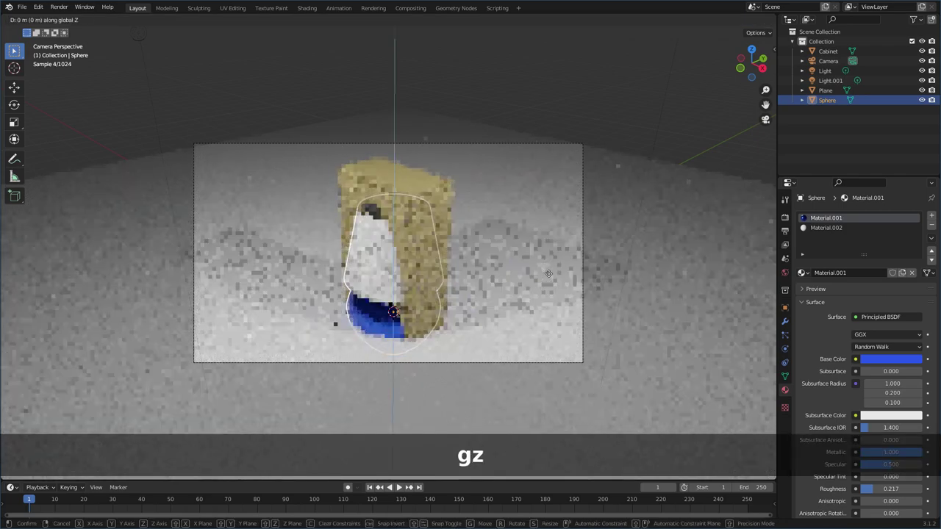
click(548, 131)
key(s)
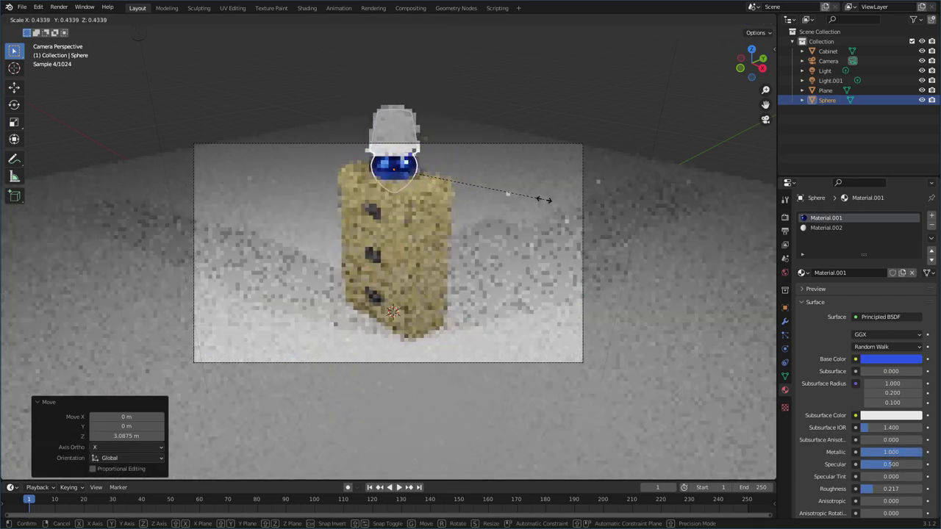
click(538, 197)
Step: In front view, lower the lamp vertically until it rests on the cabinet top
key(g)
key(z)
click(541, 253)
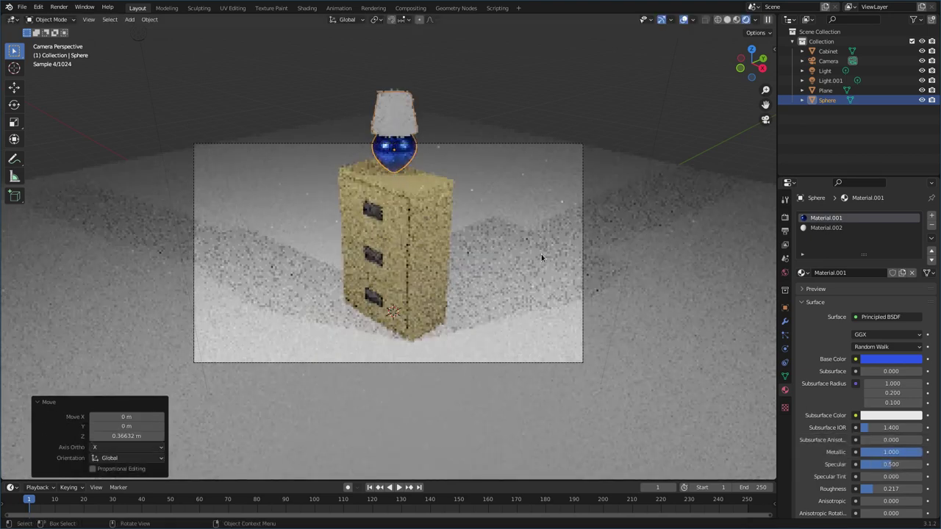
key(KP_1)
key(g)
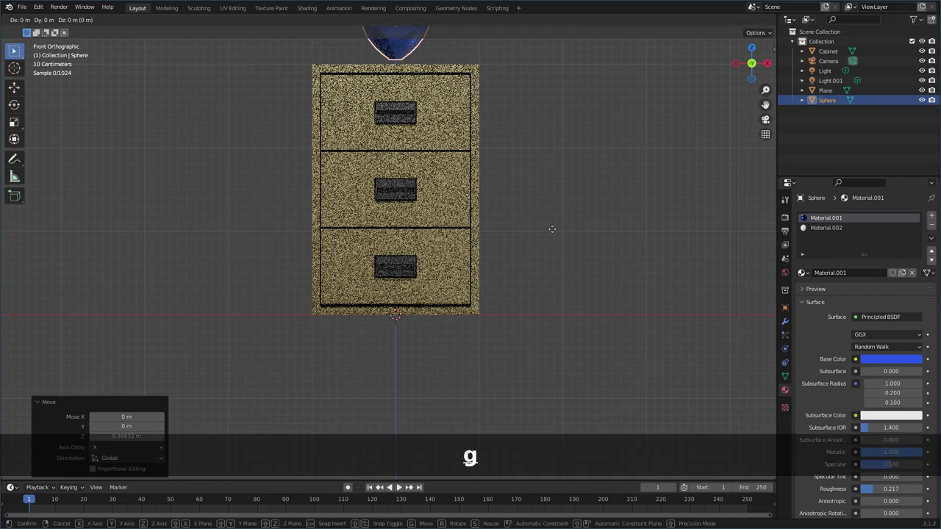
key(z)
click(564, 224)
scroll(567, 221, down, 2)
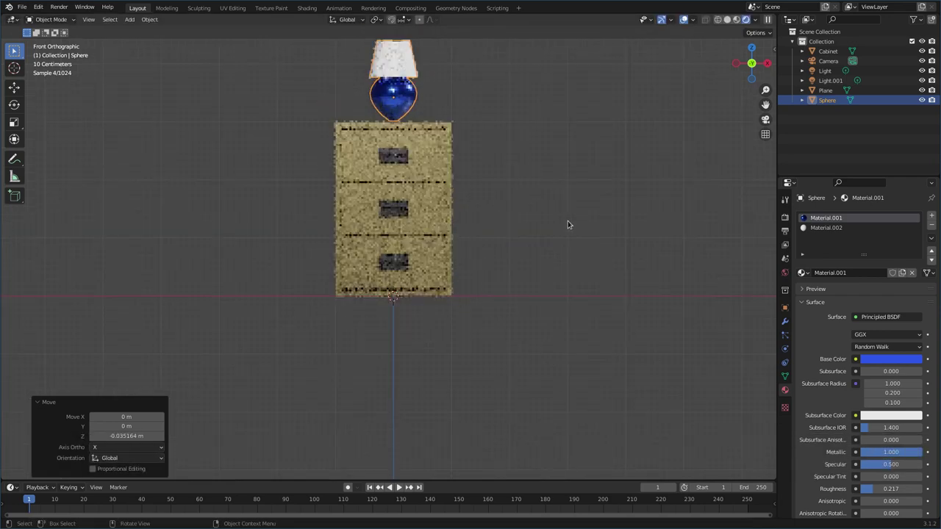
Step: Scale the lamp to 0.760, position it on the cabinet, and view through the camera
key(s)
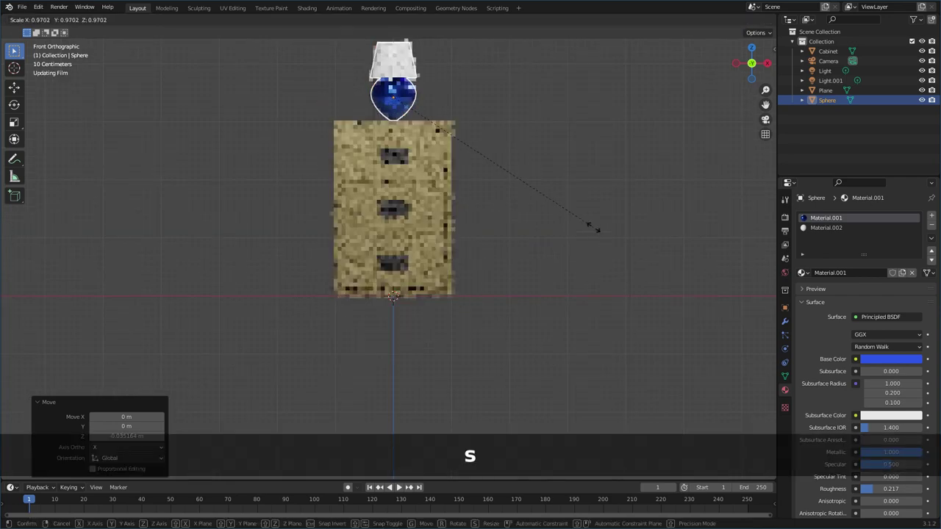
click(558, 196)
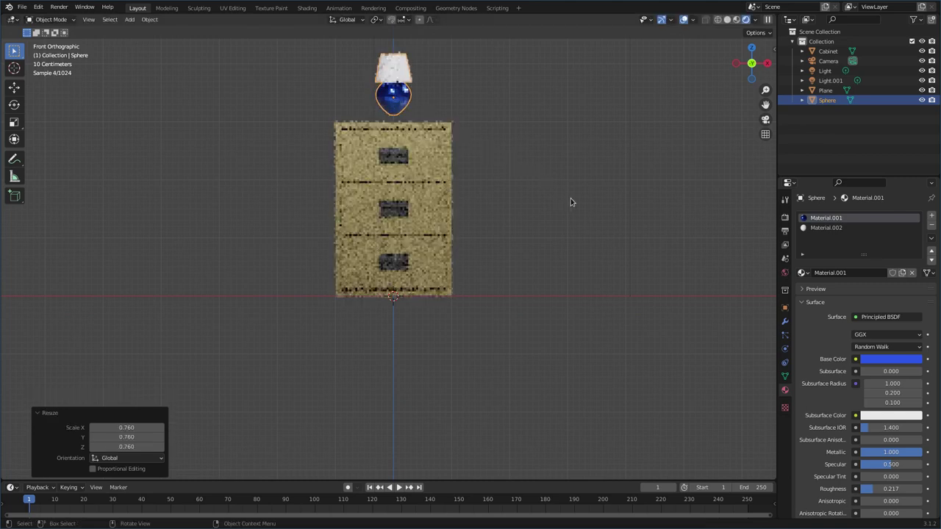
key(g)
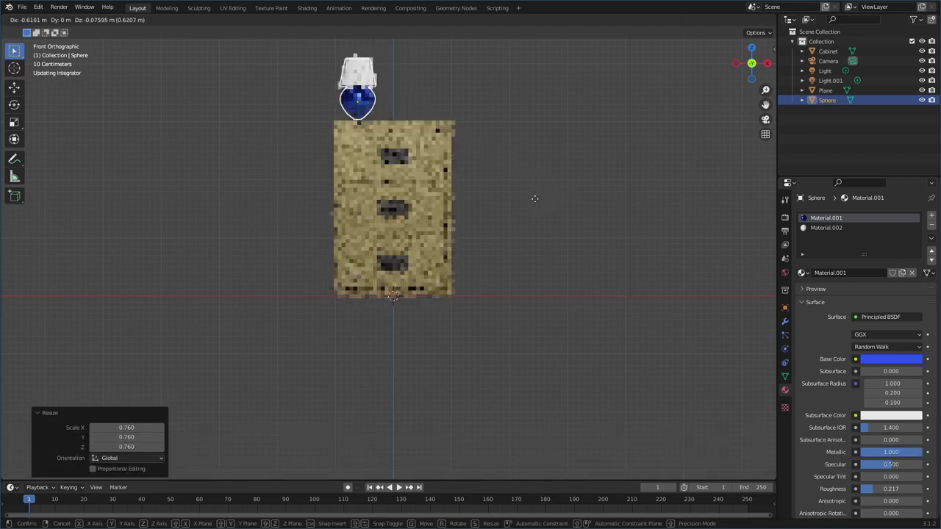
click(534, 201)
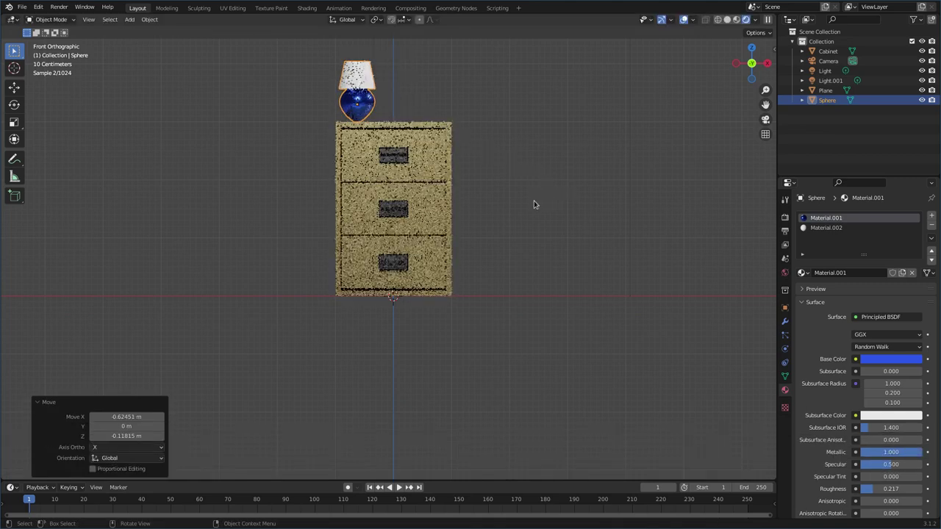
key(KP_0)
Step: Move the camera and pull it back along its local Z axis to frame the lamp
click(467, 145)
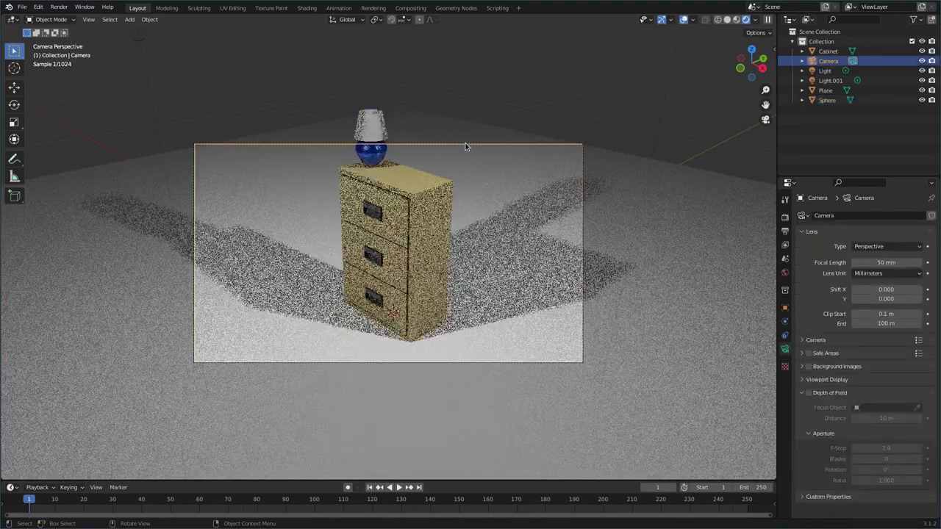
key(g)
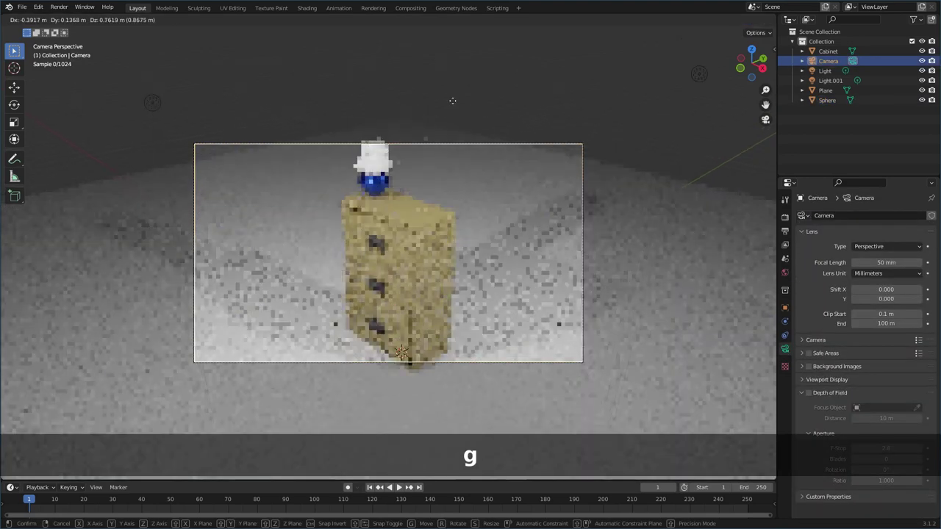
click(464, 154)
key(g)
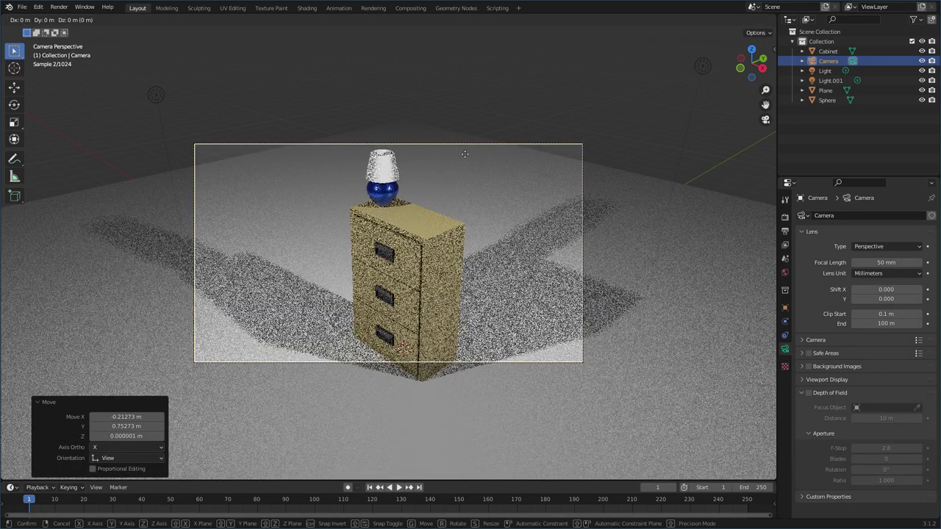
key(z)
key(z)
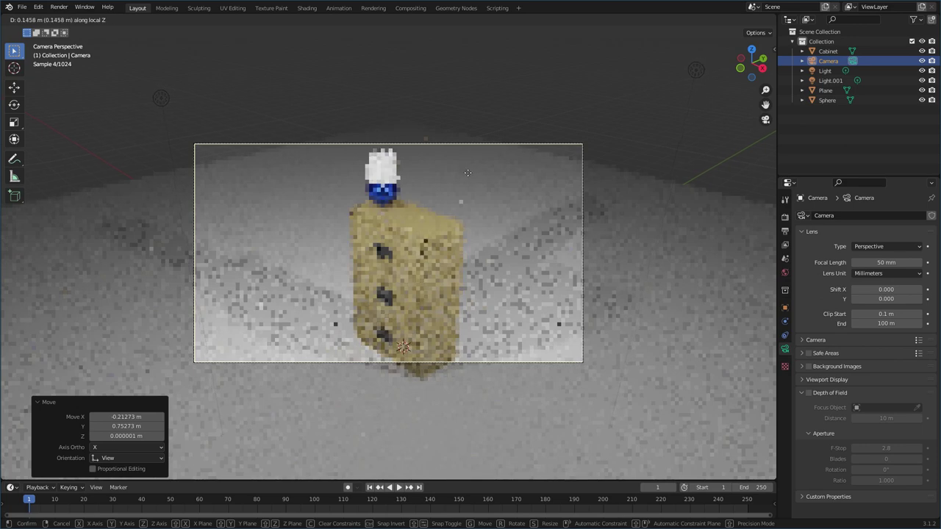
click(520, 209)
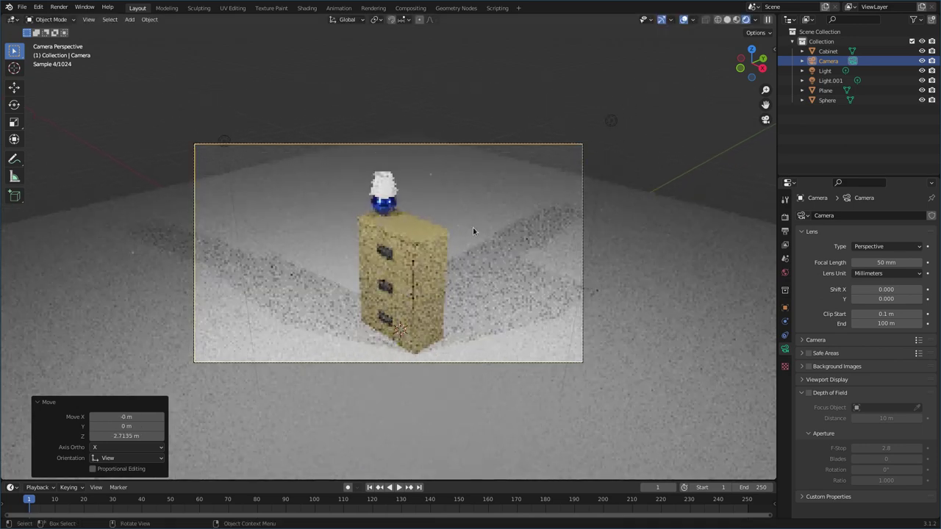
Step: Shift the floor plane along Y and X so it extends behind, then render
click(640, 224)
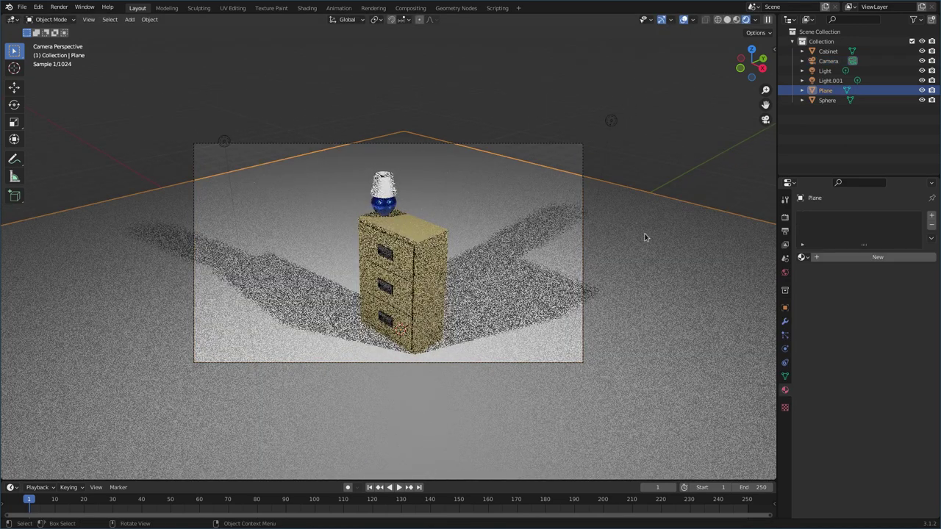
key(g)
key(y)
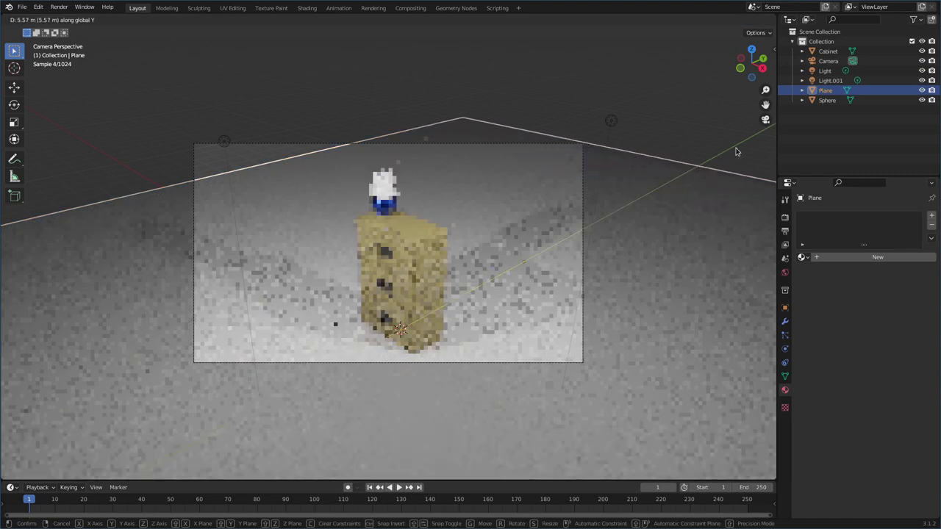
click(688, 243)
key(g)
key(x)
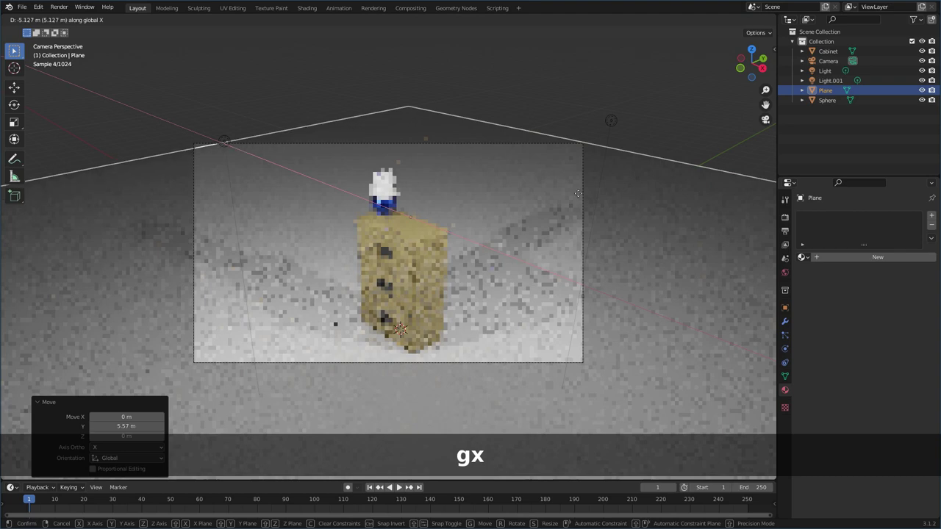
click(555, 224)
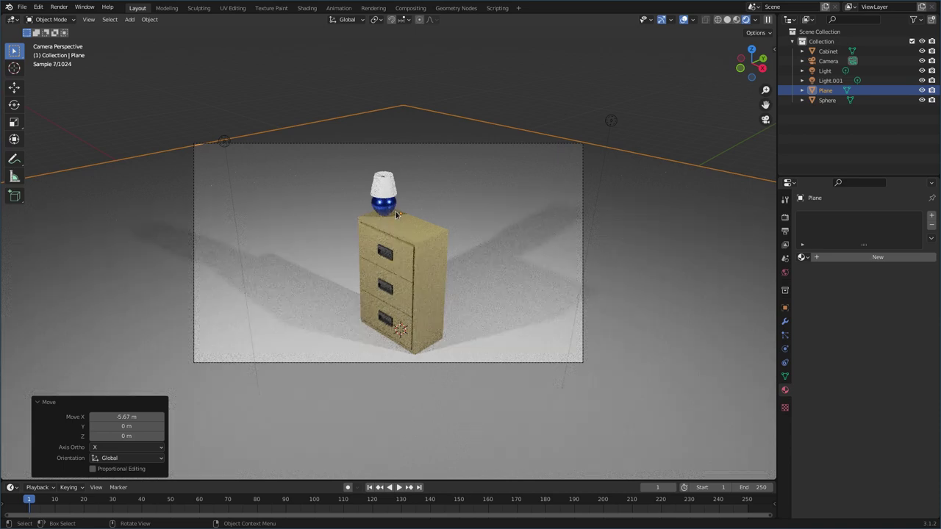
key(F12)
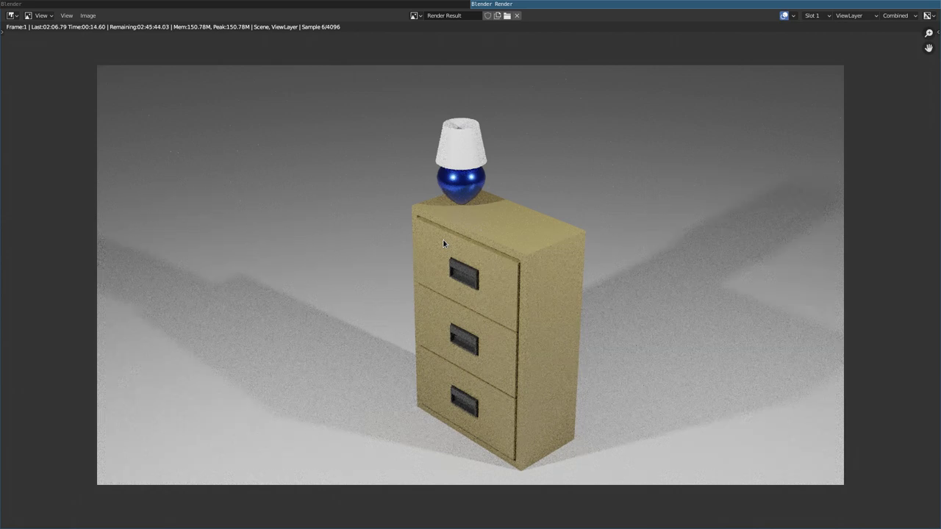
key(Escape)
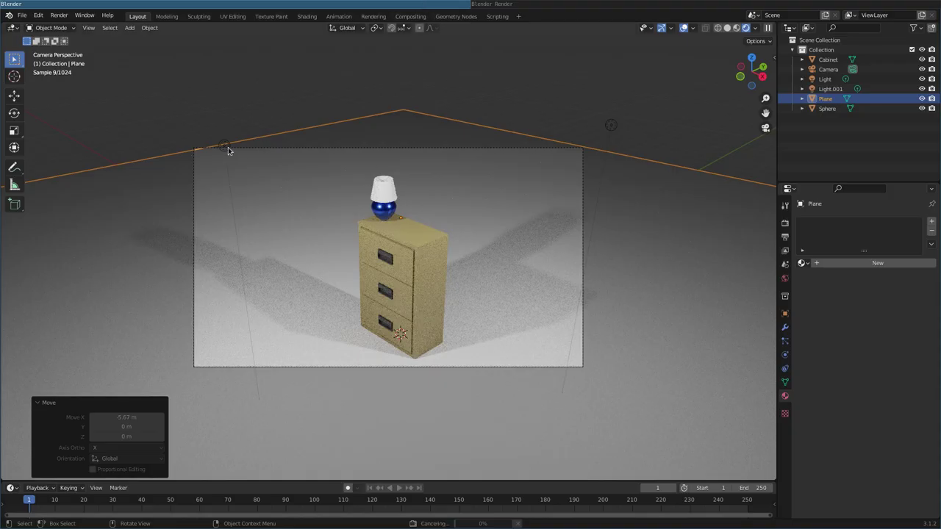
Step: Duplicate the second light and move the copy over the cabinet in top wireframe view
click(226, 150)
click(225, 146)
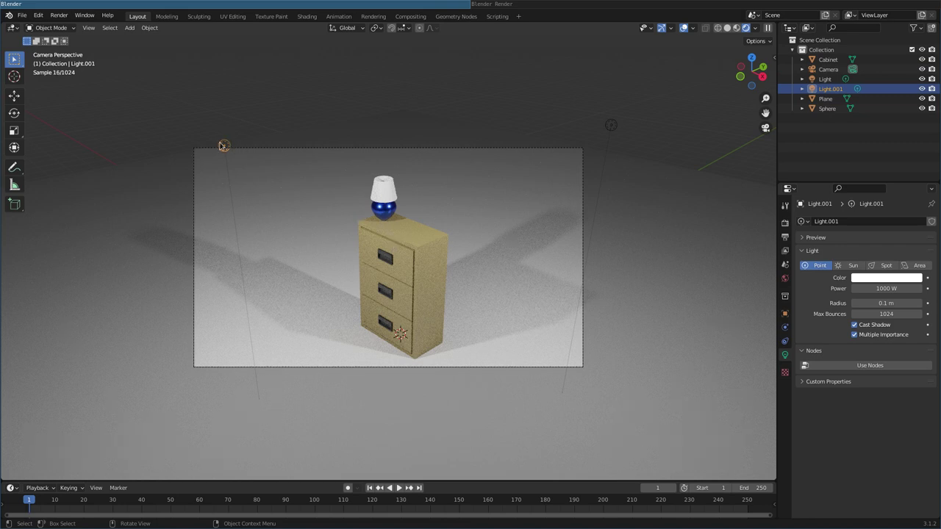
key(shift+d)
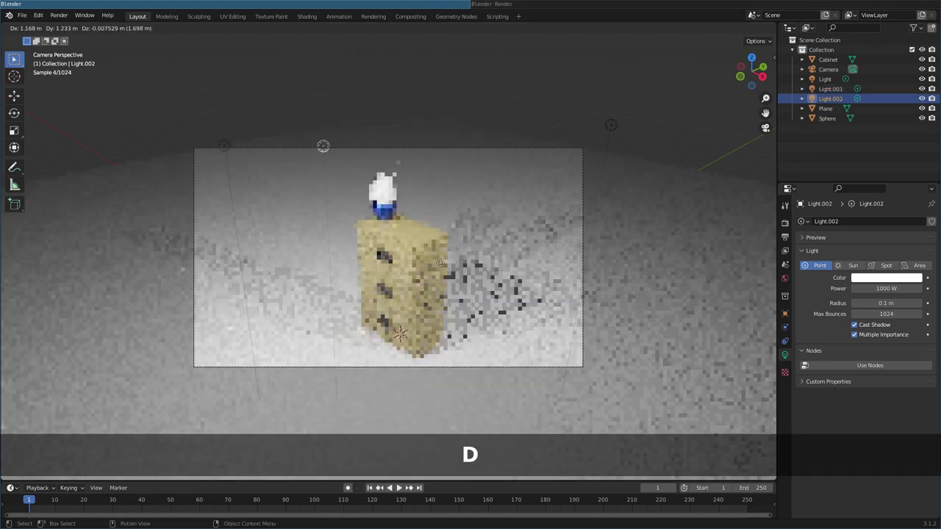
click(481, 263)
key(KP_7)
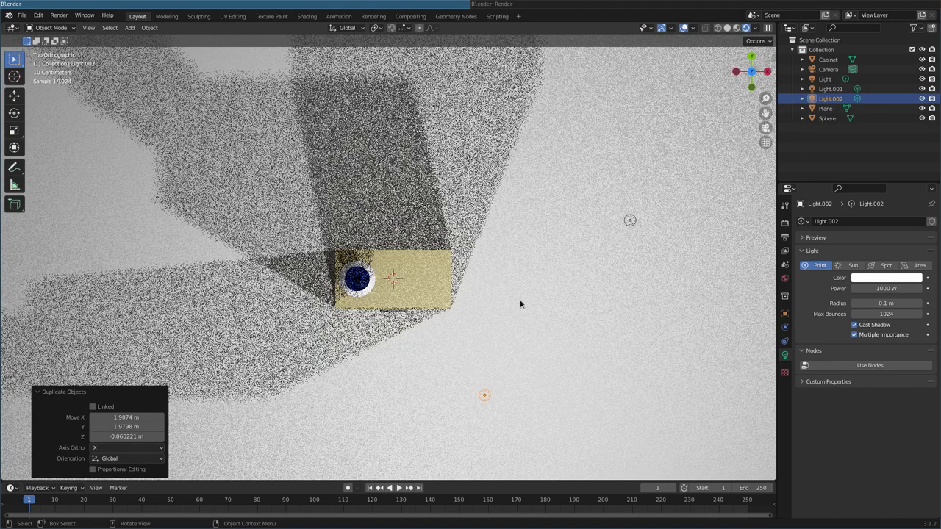
click(716, 28)
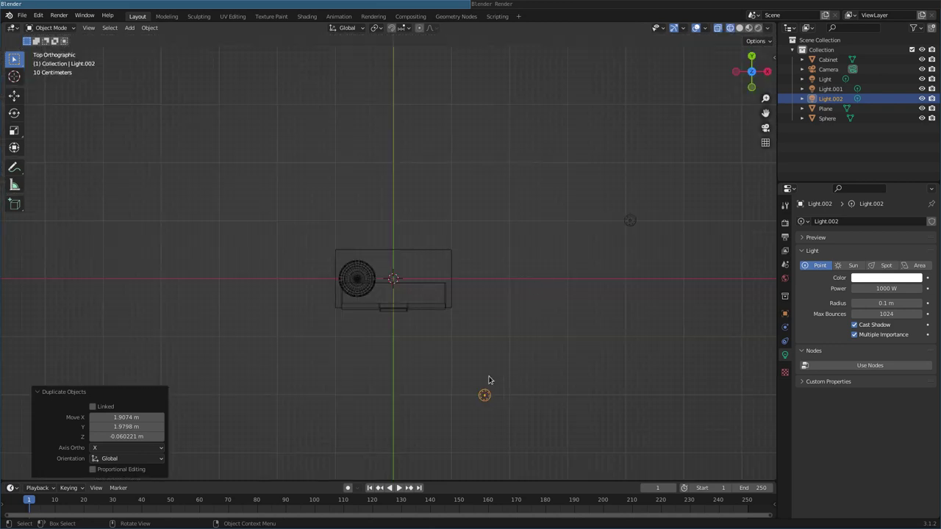
key(g)
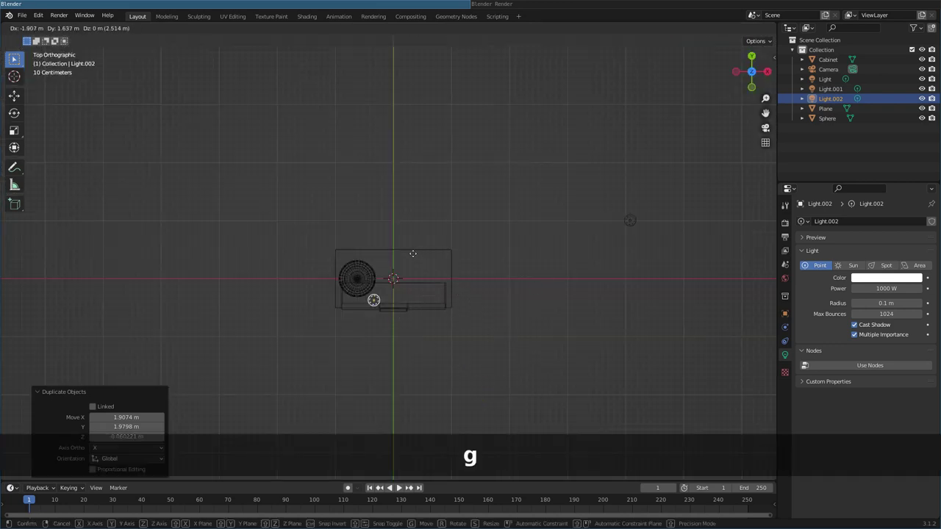
click(410, 248)
Step: From the right view, lower the point light into the shade and preview in Rendered shading
key(KP_3)
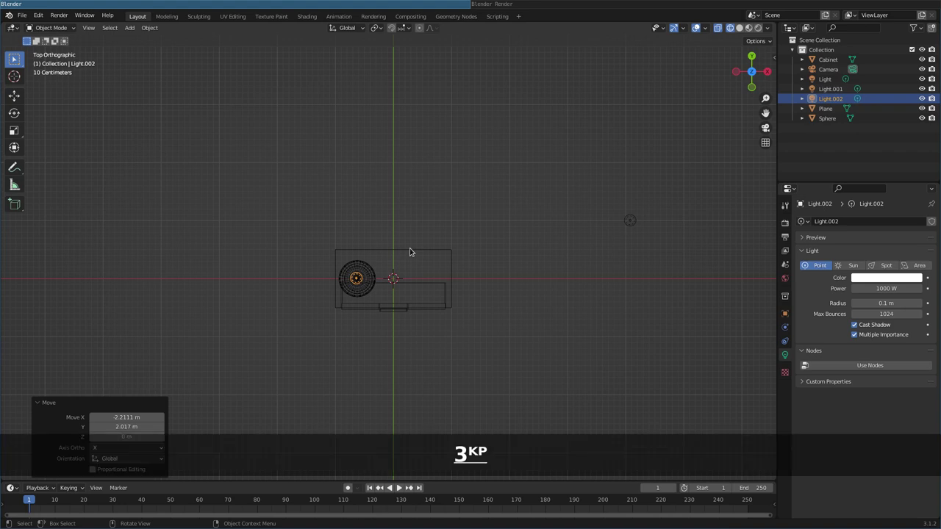
scroll(478, 188, down, 2)
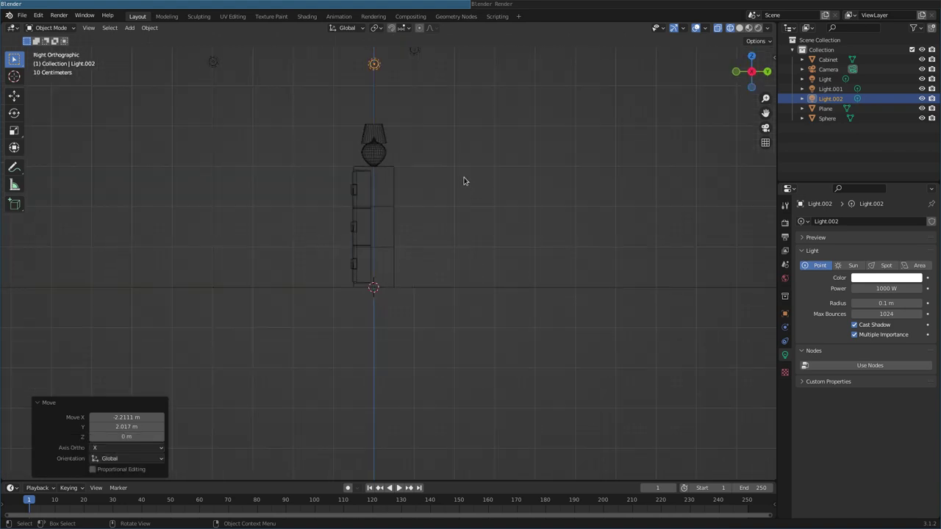
key(g)
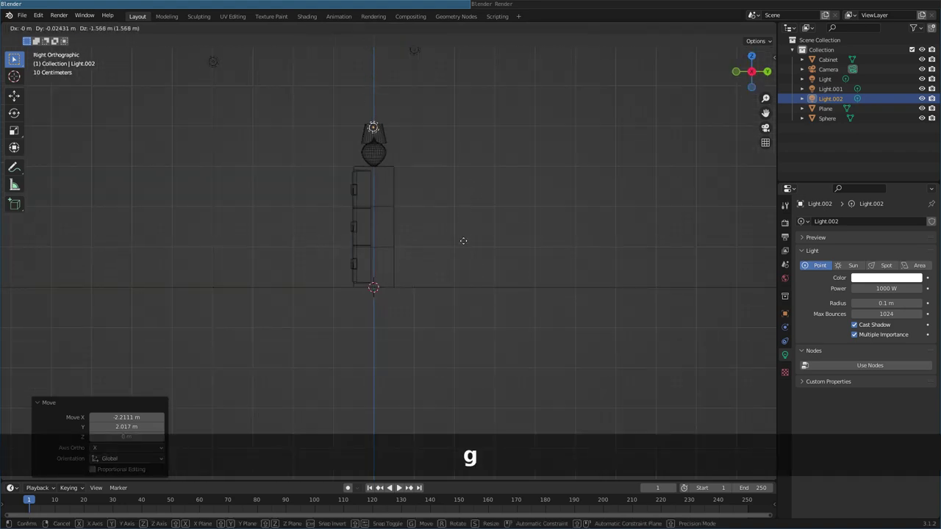
key(z)
click(464, 246)
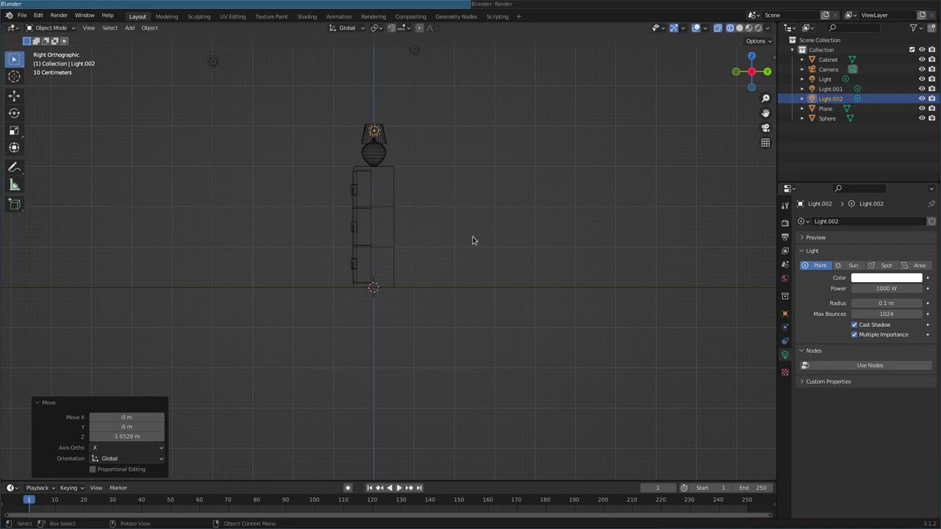
click(758, 28)
middle_drag(389, 130, 425, 202)
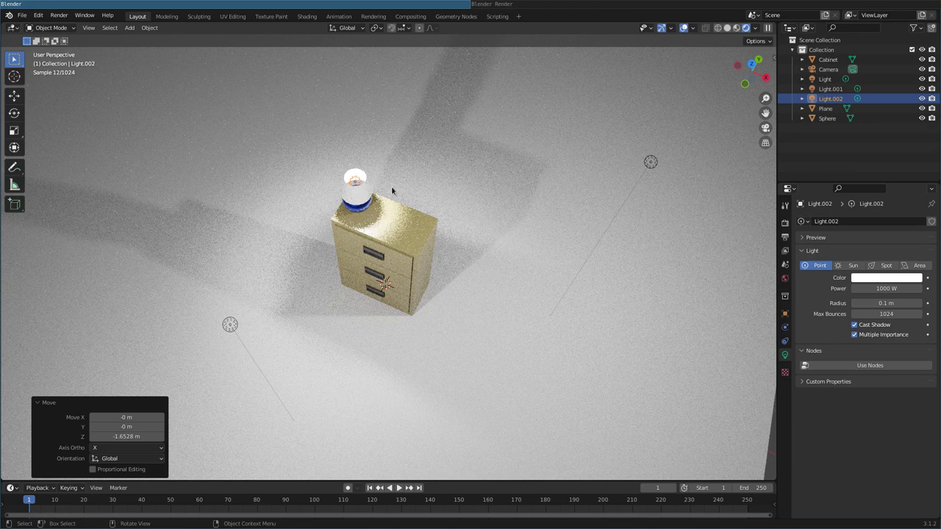
Step: Delete Light.002 and select the lamp sphere's Material.002
key(Delete)
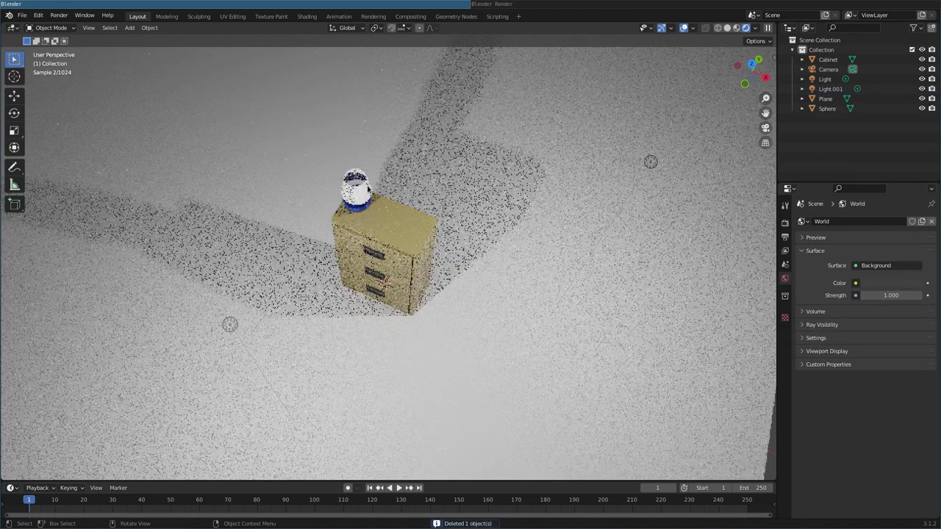
click(367, 189)
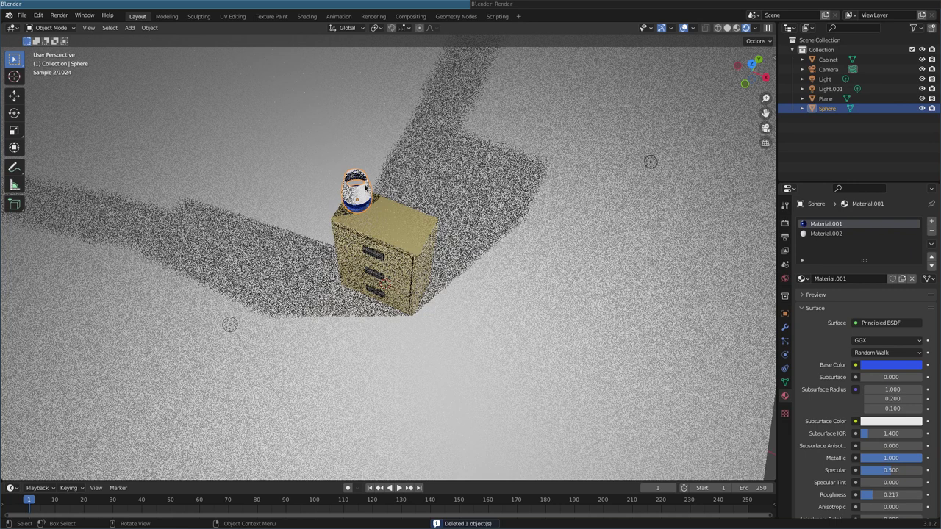
scroll(836, 406, down, 2)
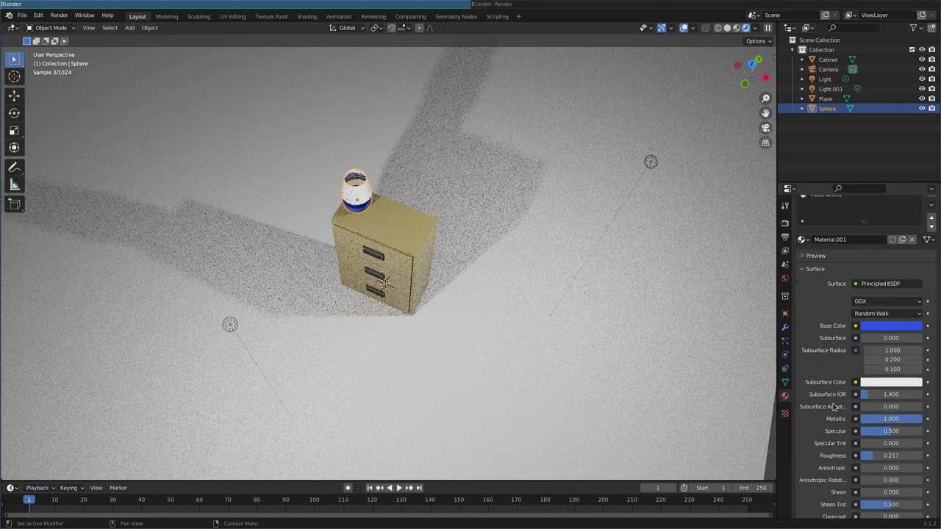
scroll(836, 406, up, 2)
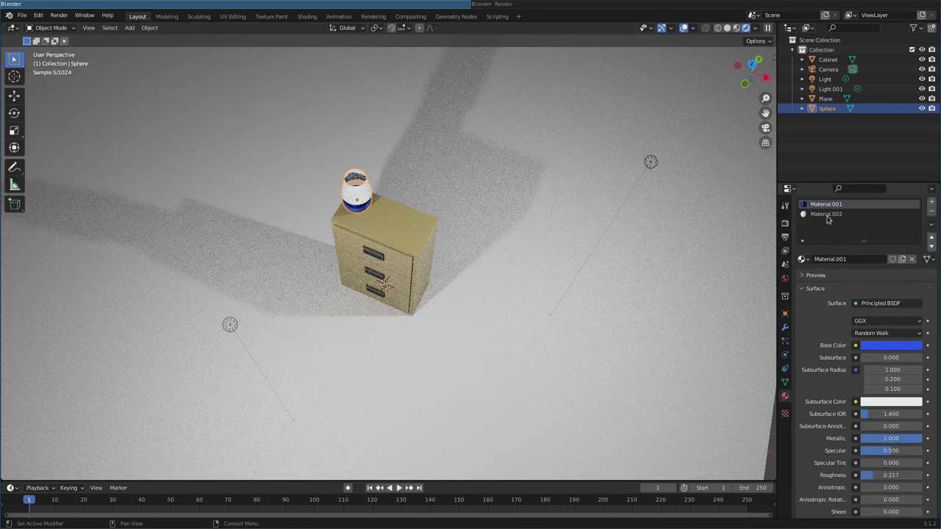
click(827, 214)
scroll(823, 386, down, 8)
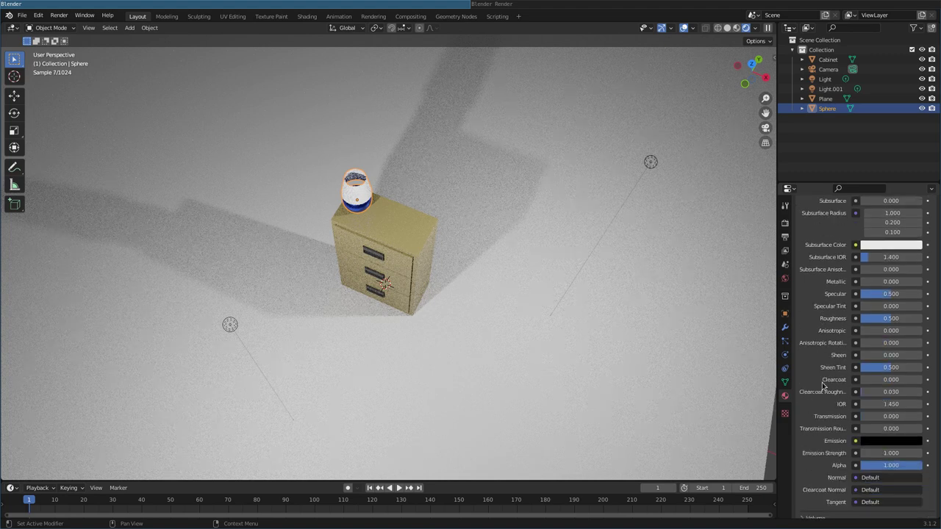
Step: Set the shade's emission colour to white and Emission Strength to 5.1
click(869, 443)
drag(915, 365, 914, 302)
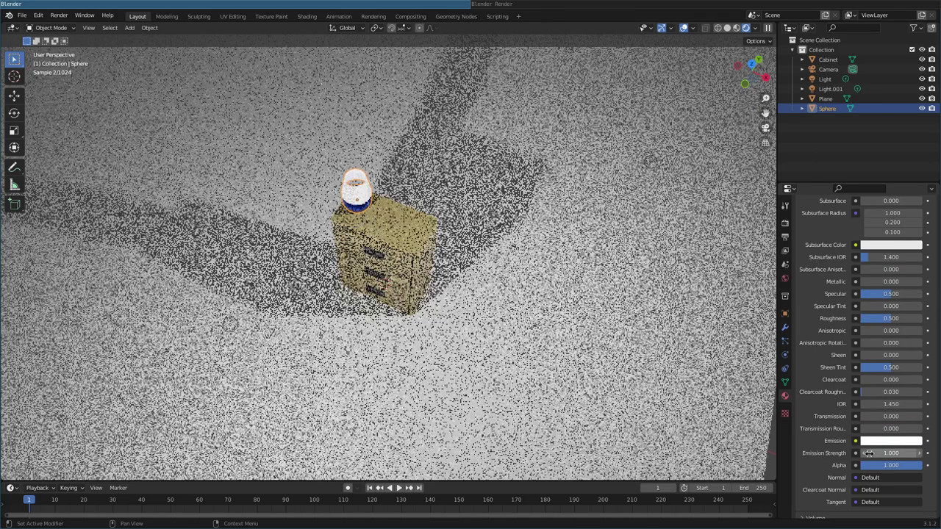
drag(868, 453, 896, 454)
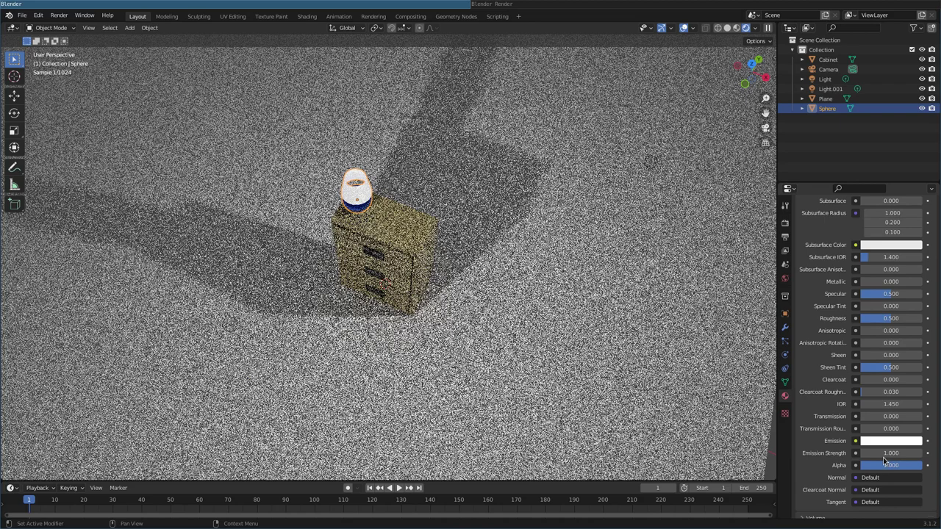
click(883, 457)
text(2.7)
key(Return)
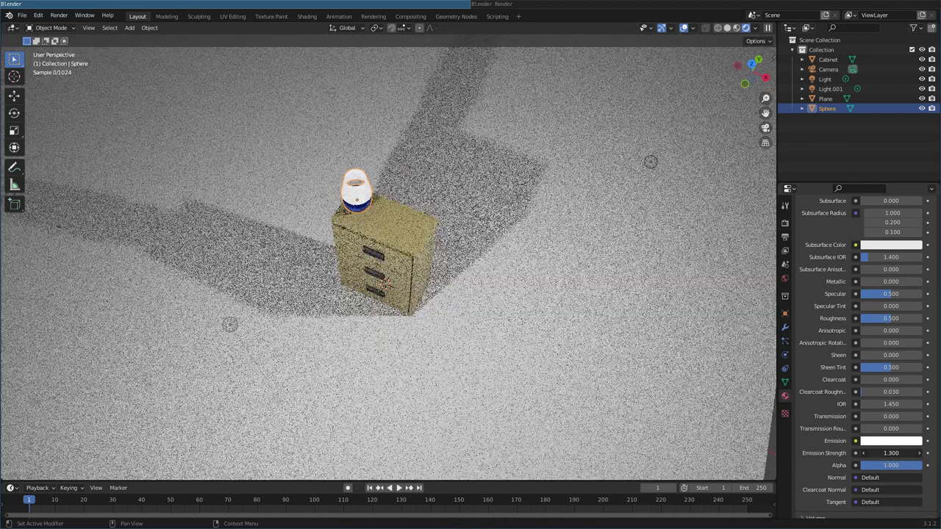
double_click(890, 452)
text(5.1)
key(Return)
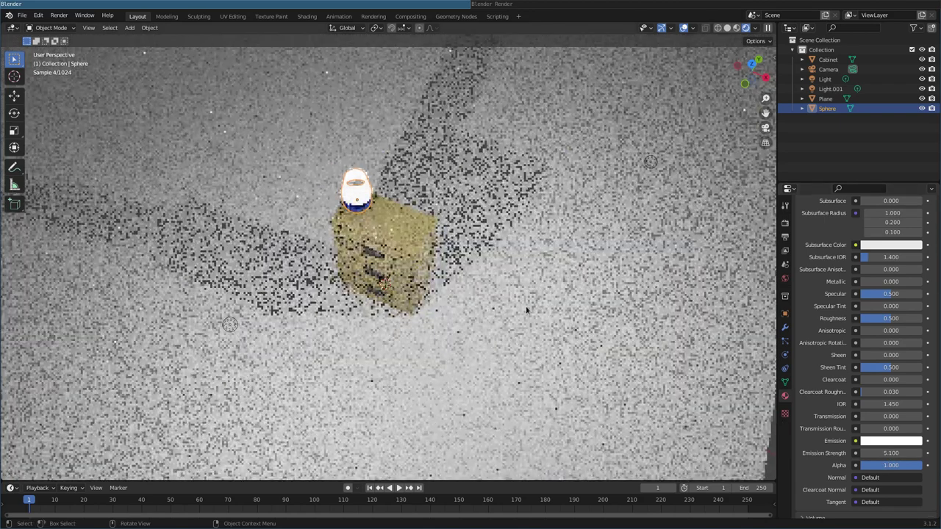
Step: Hide the Light lamp in the Outliner
middle_drag(496, 292, 592, 111)
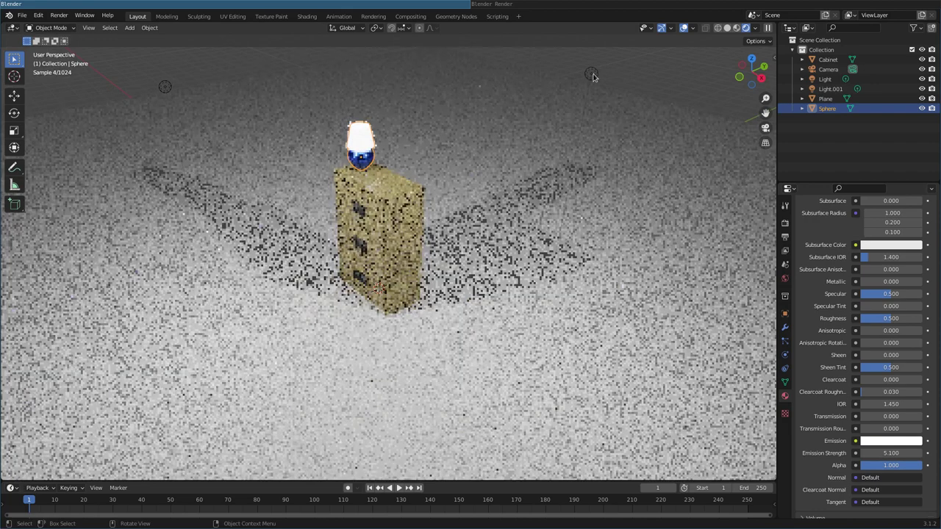
click(593, 75)
click(922, 79)
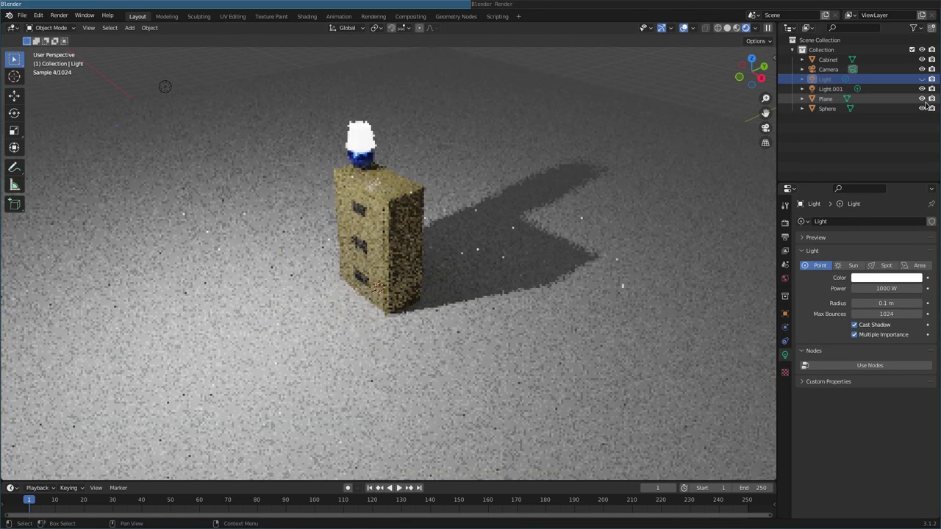
Step: Compare lighting by toggling Light.001 and Light, keep Light hidden, and render with F12
click(922, 89)
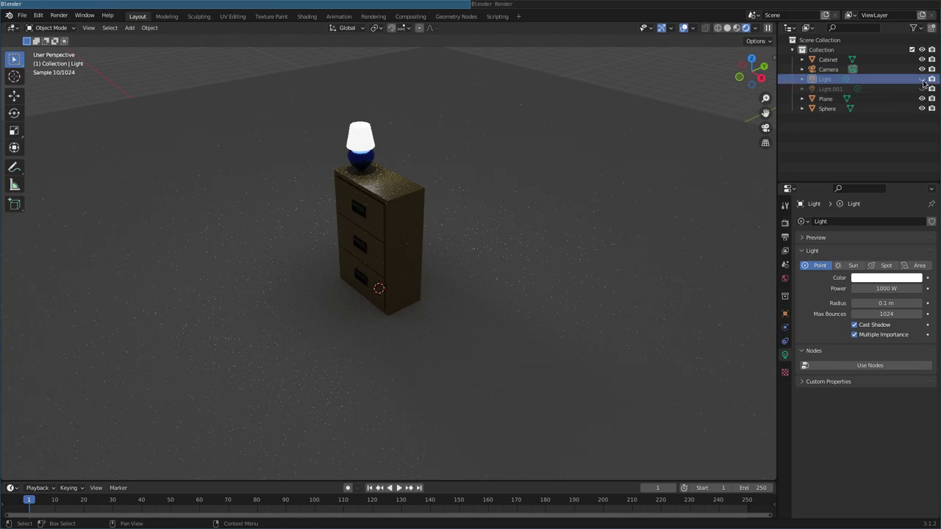
drag(923, 83, 923, 89)
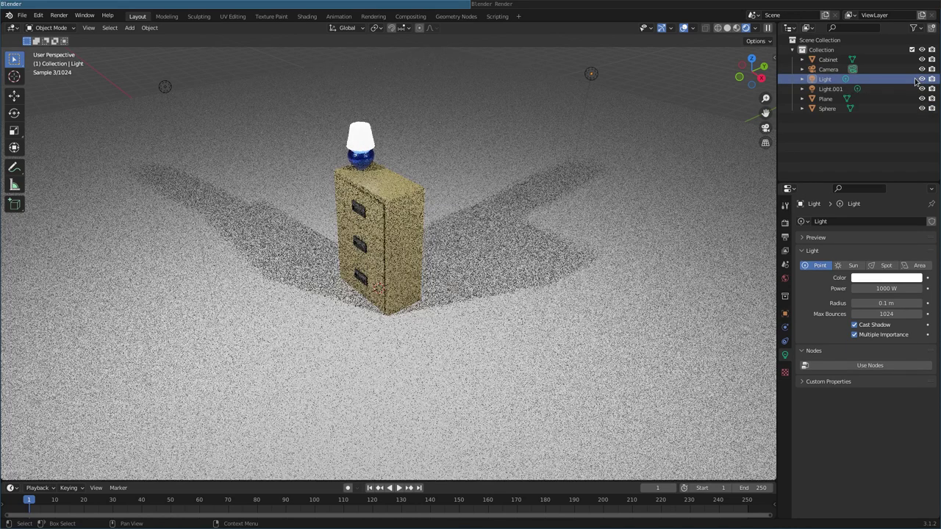
click(915, 81)
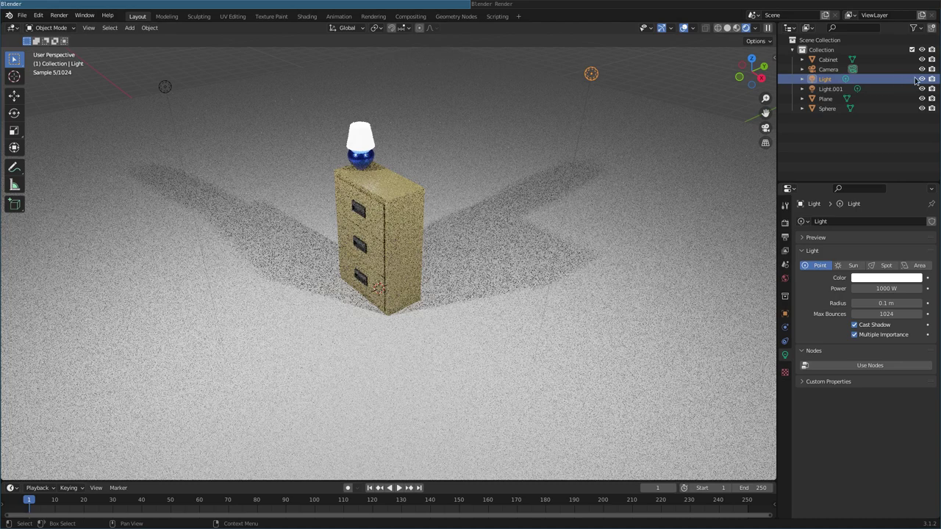
click(921, 79)
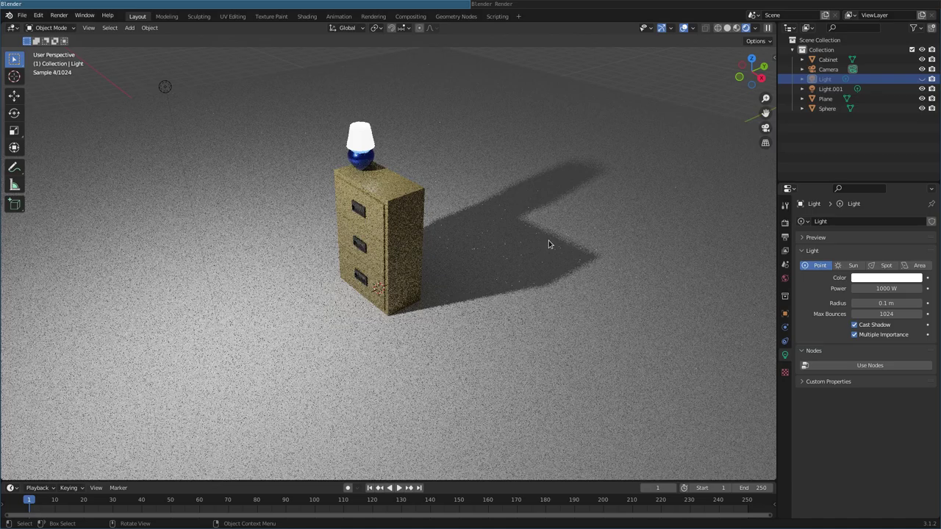
key(F12)
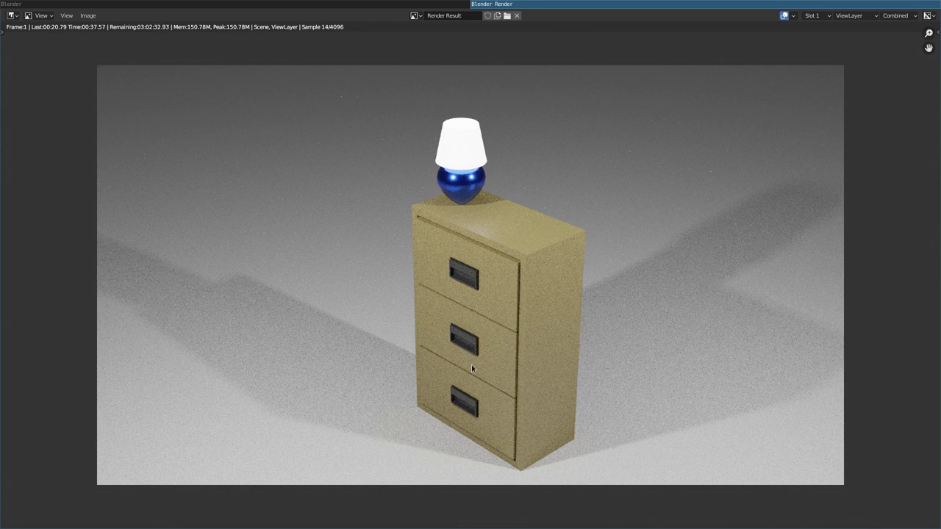
Step: Close the render window, set Output Resolution % to 50, and render again
key(super+q)
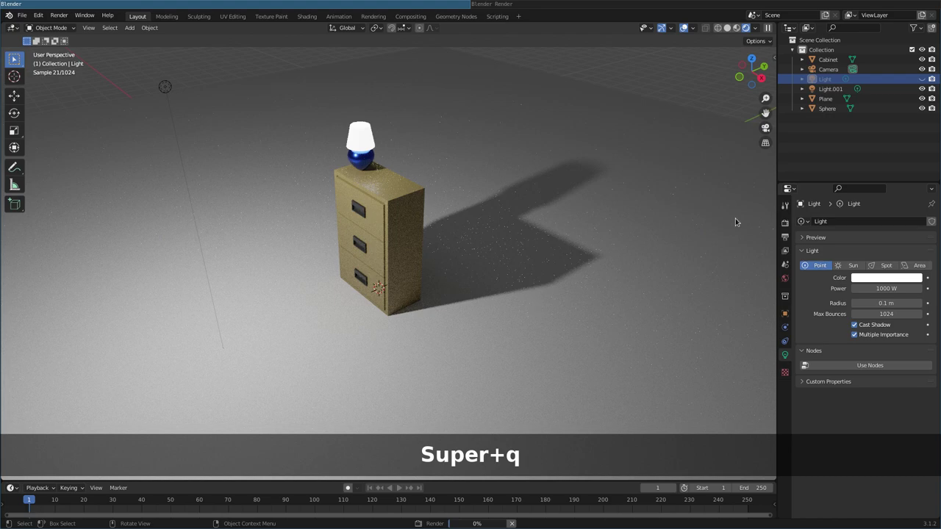
click(785, 230)
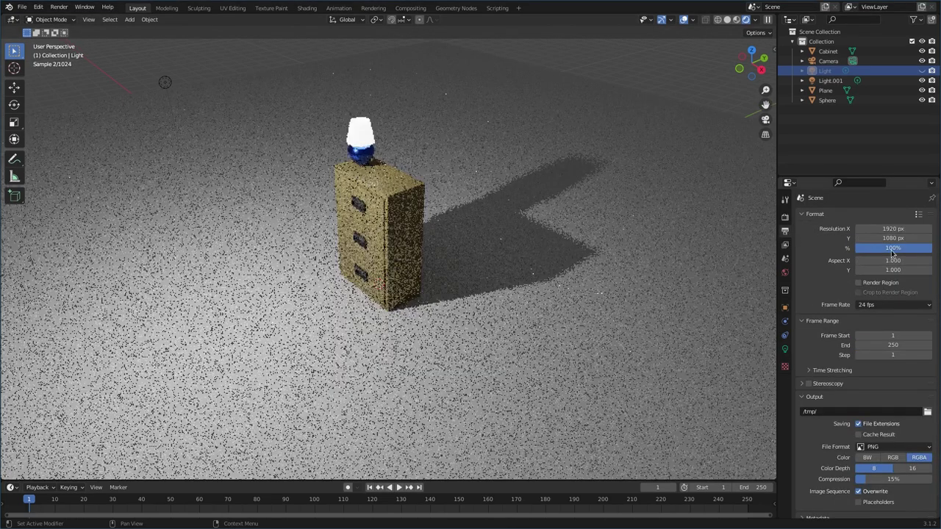
double_click(892, 249)
text(50)
key(Return)
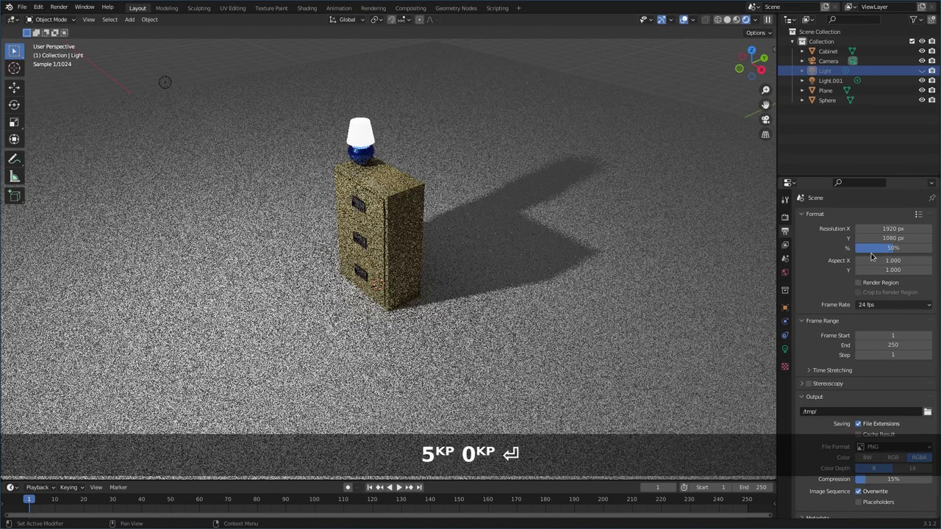
key(F12)
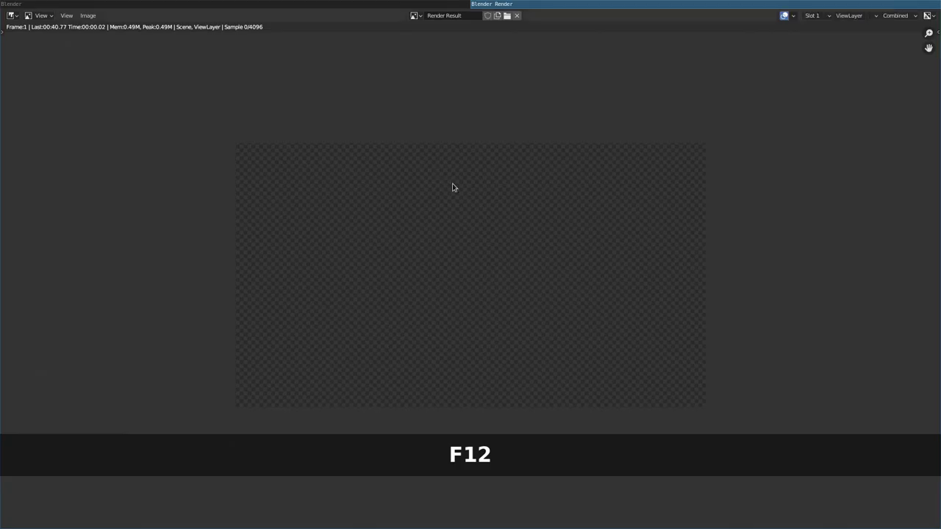
Step: Zoom the Render window view while the half-resolution image samples
scroll(533, 266, up, 1)
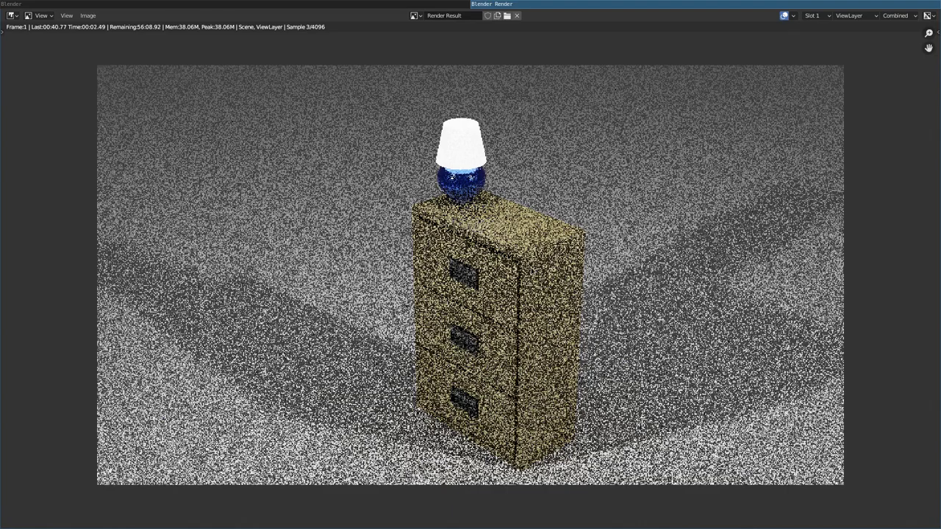